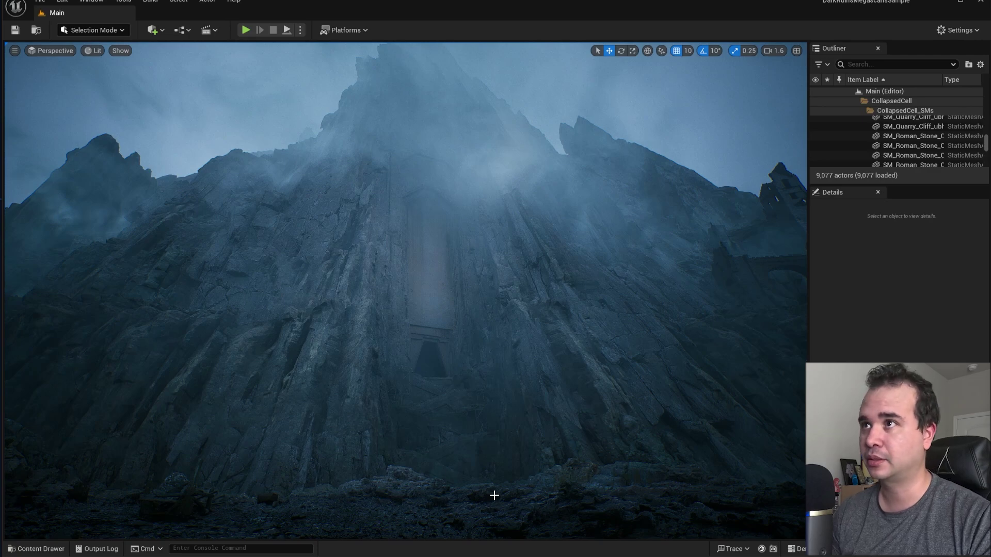
# - Survey the mountain and rocky shore, select a fog card and a beach rock to identify them, and clear the selection
pyautogui.moveTo(495, 494); pyautogui.dragTo(632, 486, button='right')
pyautogui.moveTo(465, 425); pyautogui.dragTo(356, 487, button='right')
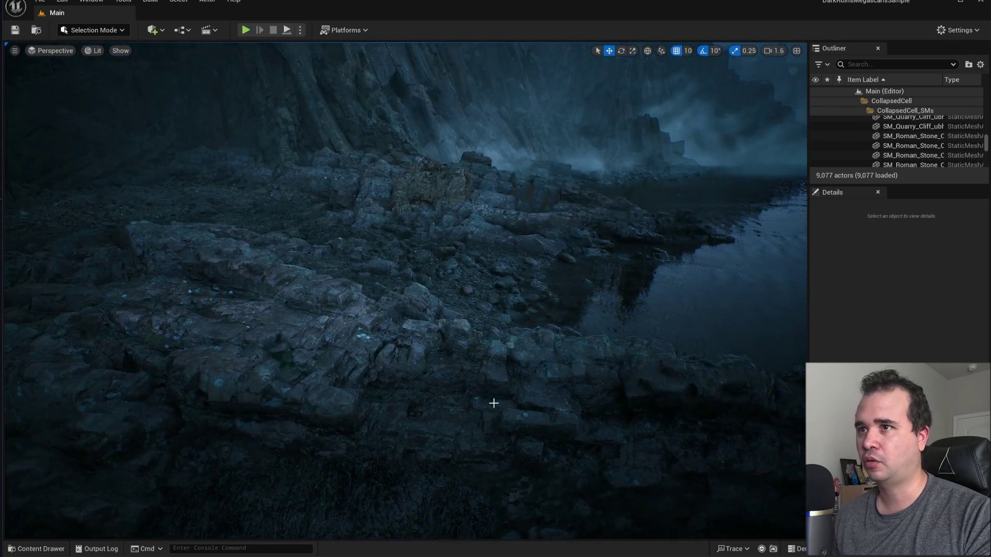
pyautogui.click(383, 274)
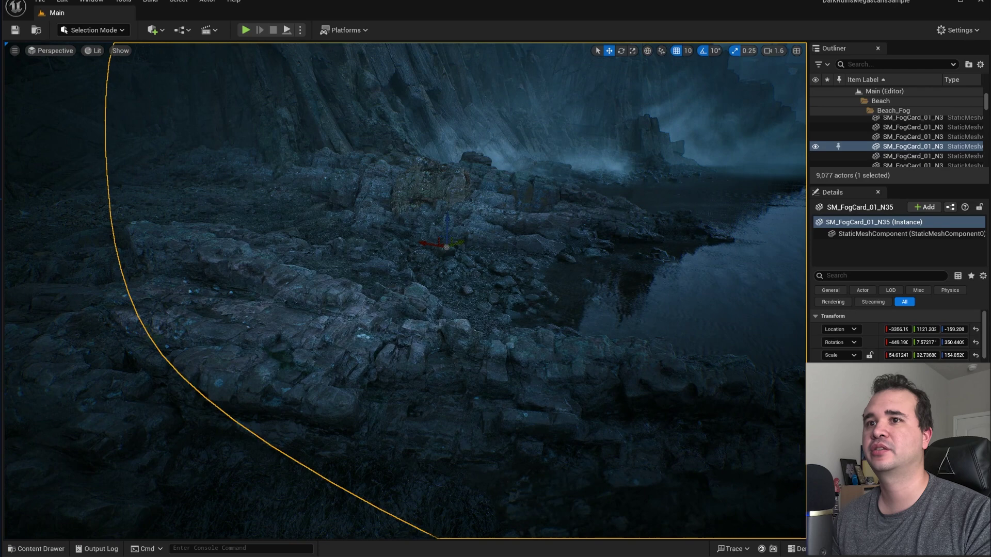
pyautogui.click(205, 421)
pyautogui.press('Escape')
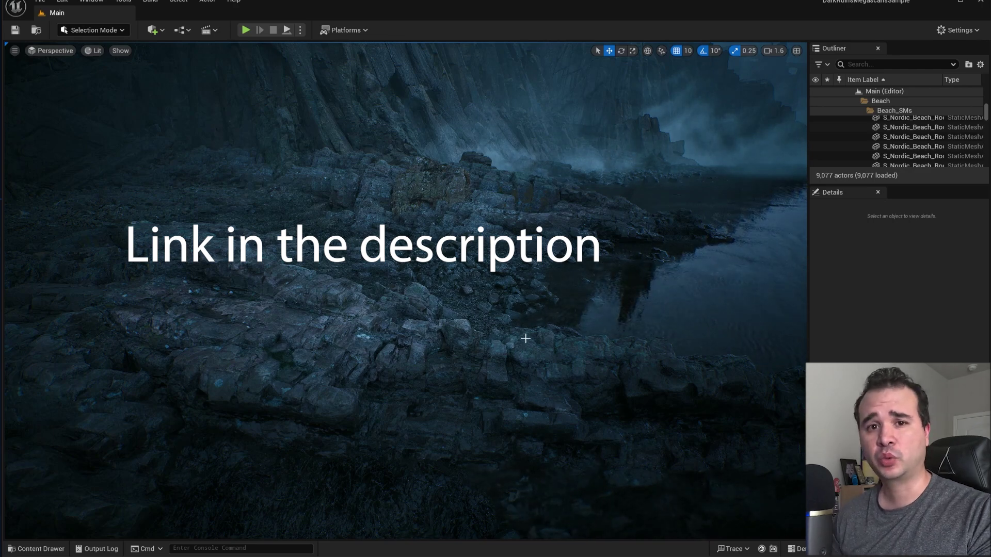
# - Lower the viewport camera speed to 0.3 and view the beach from the rowing boat to the water's edge
pyautogui.moveTo(405, 290); pyautogui.dragTo(170, 242, button='right')
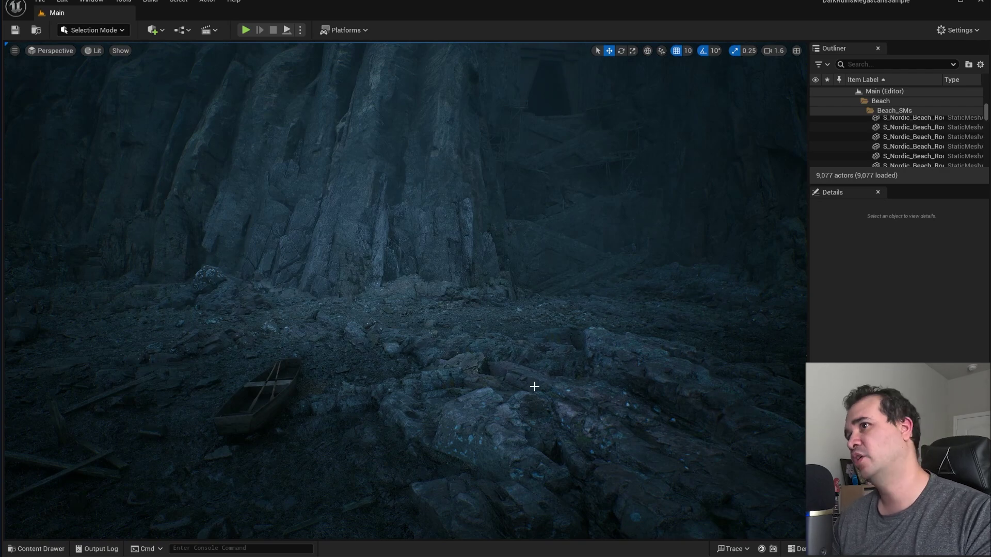
pyautogui.moveTo(531, 379); pyautogui.dragTo(722, 413, button='right')
pyautogui.press('w')
pyautogui.scroll(-5, 696, 289)
pyautogui.scroll(2, 723, 356)
pyautogui.press('w')
pyautogui.moveTo(594, 436); pyautogui.dragTo(542, 374, button='right')
pyautogui.click(673, 344)
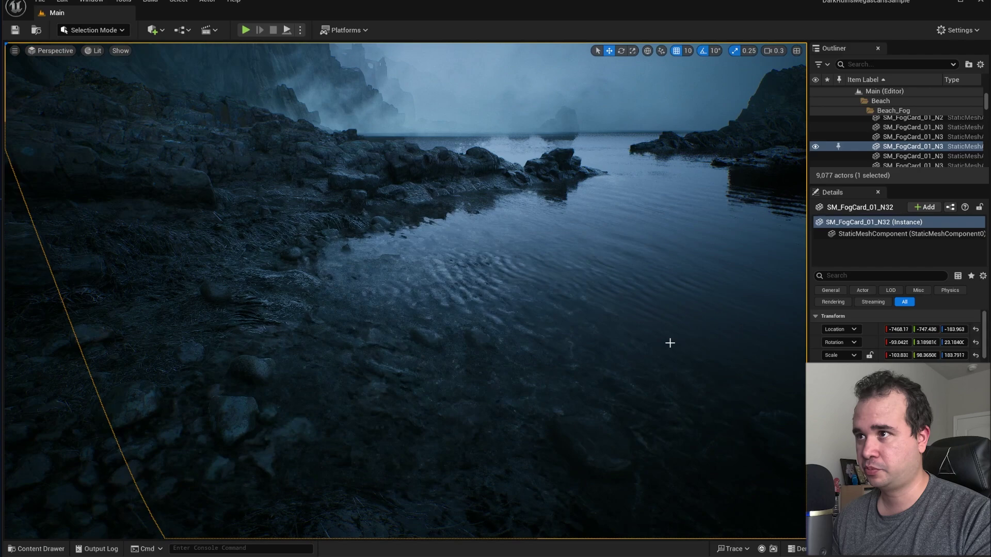
pyautogui.press('Escape')
# - Examine the water surface, its reflections and the shallow bed along the shoreline, ending on the cliffs behind the beach
pyautogui.moveTo(471, 372); pyautogui.dragTo(454, 391, button='right')
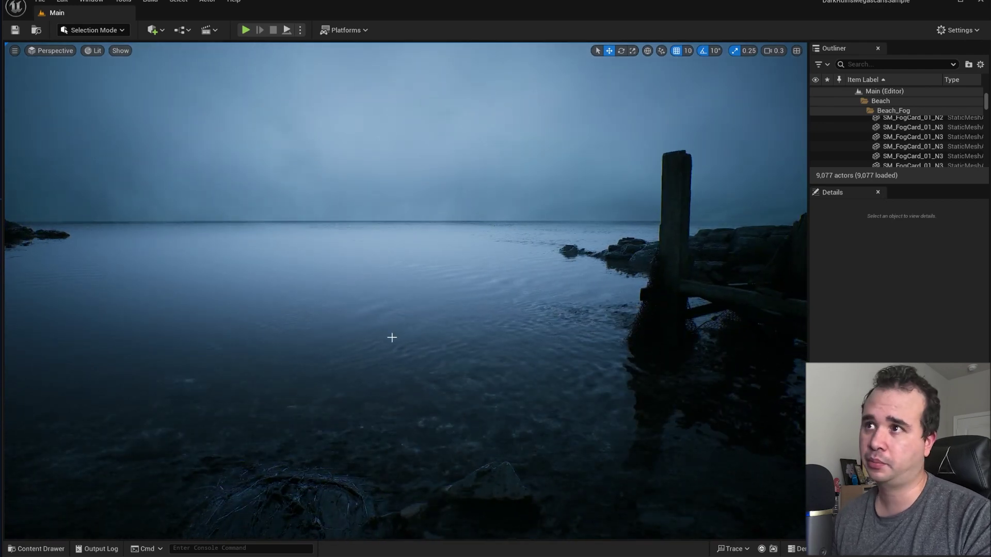
pyautogui.moveTo(395, 392); pyautogui.dragTo(358, 357, button='right')
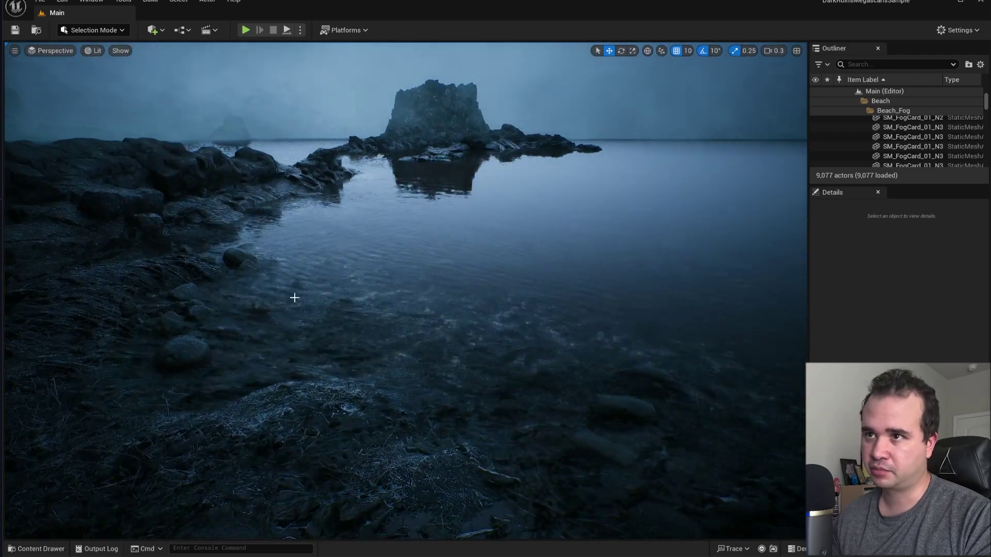
pyautogui.moveTo(442, 358); pyautogui.dragTo(330, 392, button='right')
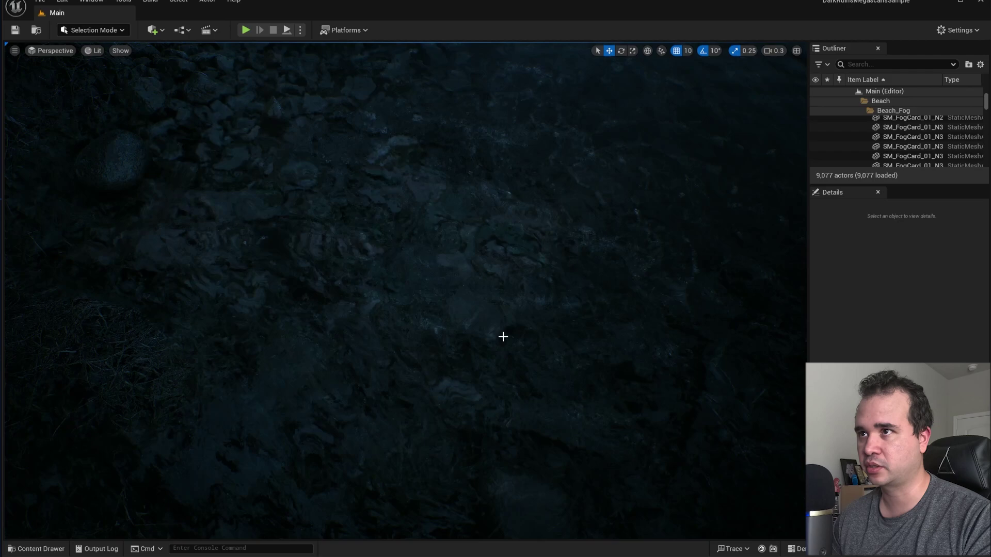
pyautogui.moveTo(561, 271); pyautogui.dragTo(618, 272, button='right')
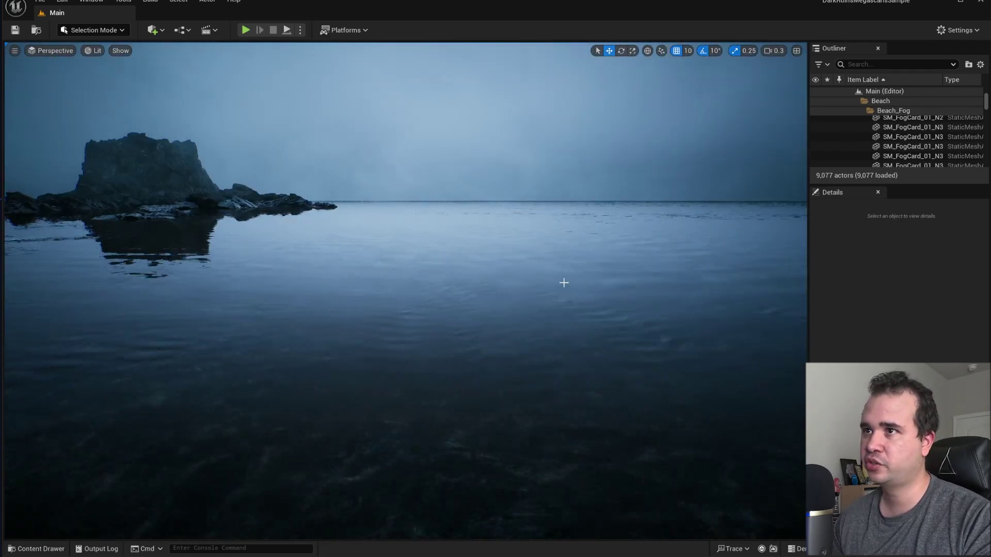
pyautogui.moveTo(549, 358); pyautogui.dragTo(444, 402, button='right')
pyautogui.moveTo(493, 364)
pyautogui.mouseDown(button='right')
pyautogui.moveTo(439, 362)
pyautogui.moveTo(493, 364)
pyautogui.mouseUp(button='right')
# - Turn on the FPS display in the viewport
pyautogui.click(14, 50)
pyautogui.write('aaaaaaaaaaaaaaaaaaaaaaaaaaaaaaaaaa')
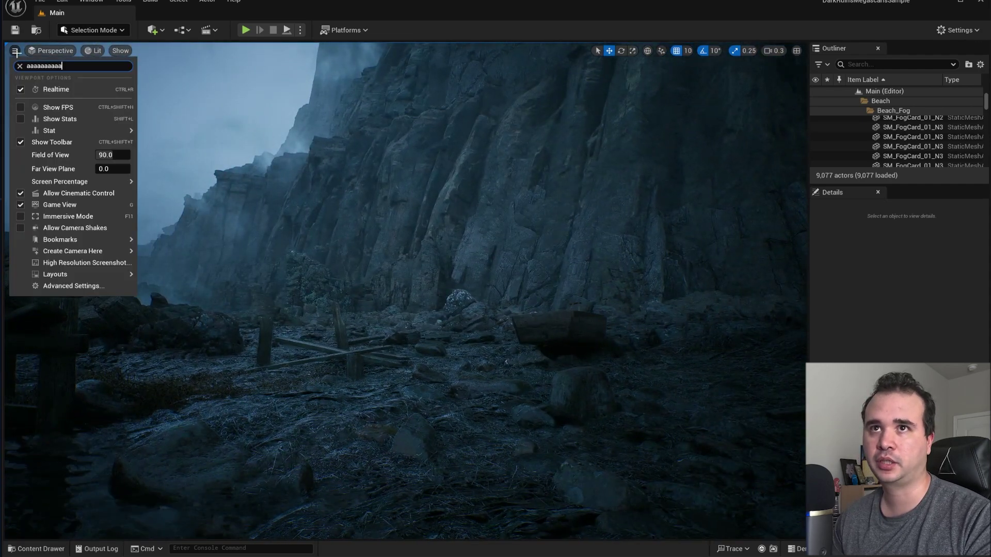
pyautogui.click(47, 109)
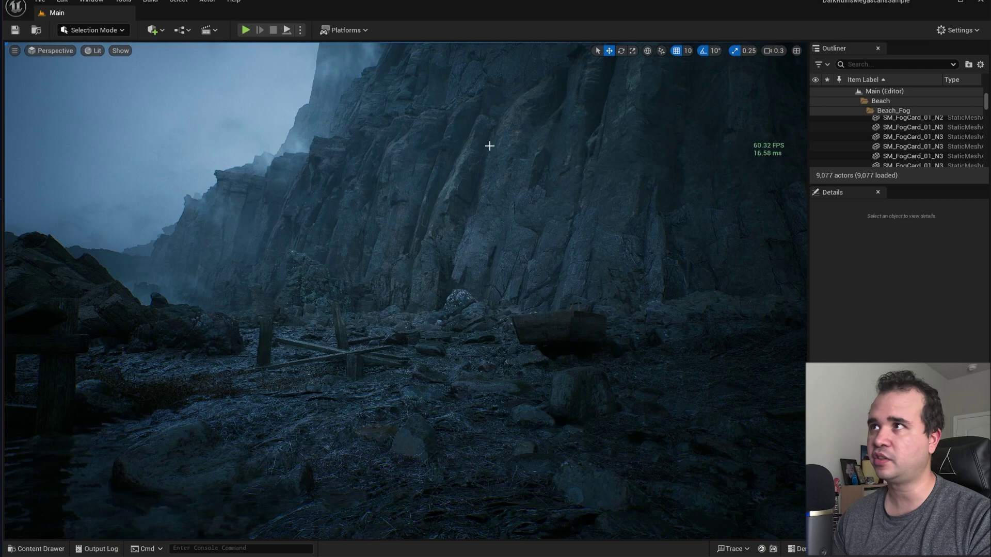
# - Examine the mesh density of the cliffs, doorway and beach in the Triangles visualization
pyautogui.moveTo(489, 146); pyautogui.dragTo(619, 222, button='right')
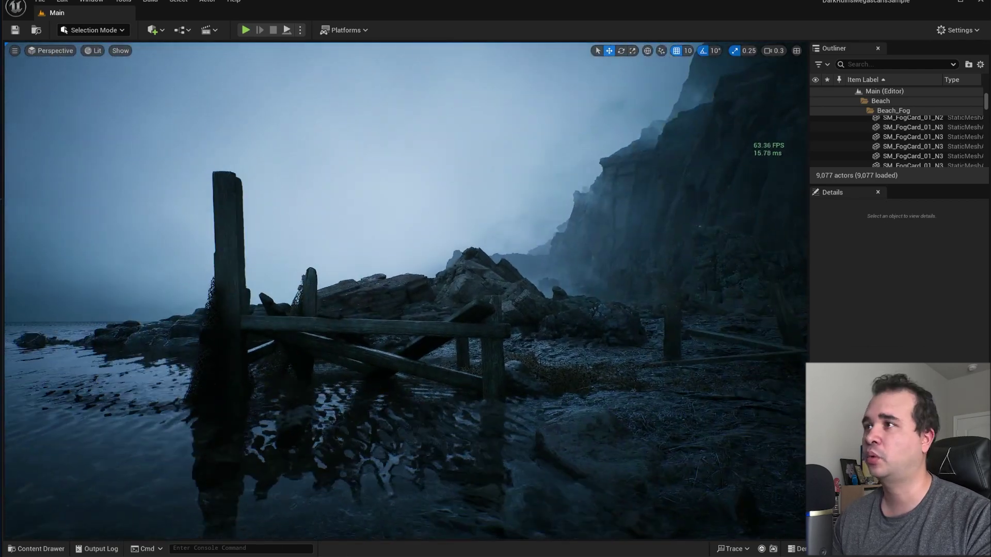
pyautogui.moveTo(539, 152); pyautogui.dragTo(583, 185, button='right')
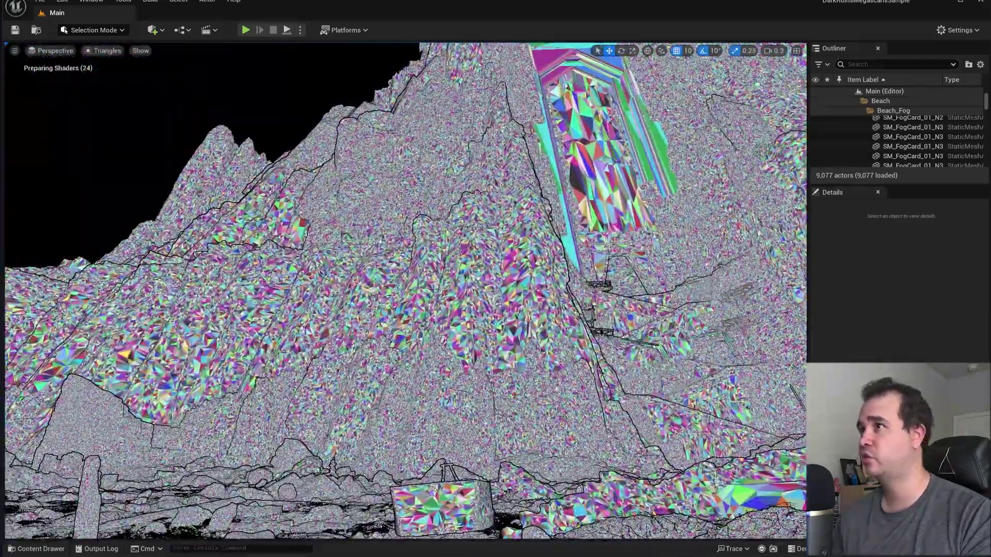
pyautogui.moveTo(405, 291); pyautogui.dragTo(464, 309, button='right')
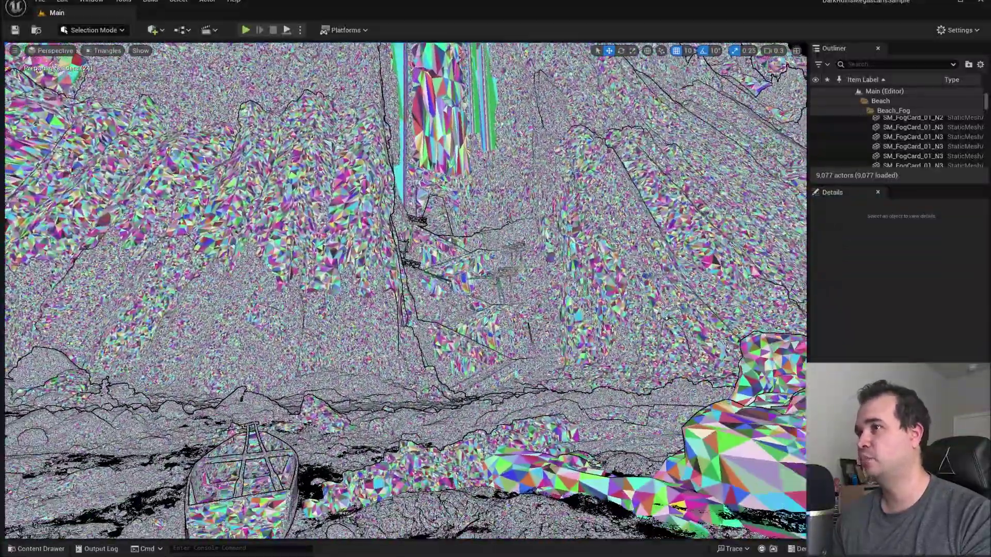
pyautogui.moveTo(485, 390); pyautogui.dragTo(486, 393, button='right')
pyautogui.press('s')
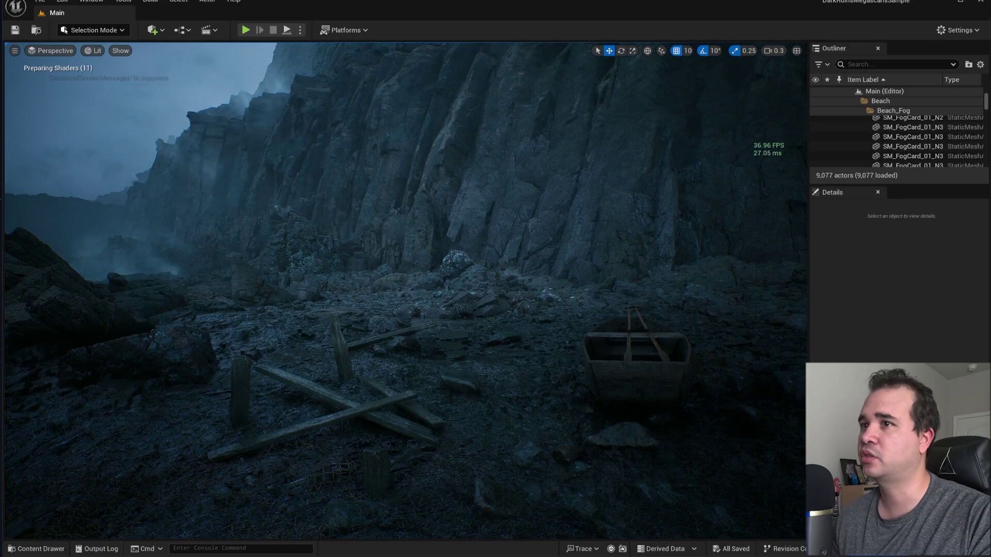
# - Inspect the surface detail of the fallen wooden beams on the beach at close range
pyautogui.moveTo(481, 360); pyautogui.dragTo(424, 480, button='right')
pyautogui.press('w')
pyautogui.moveTo(443, 398); pyautogui.dragTo(488, 388, button='right')
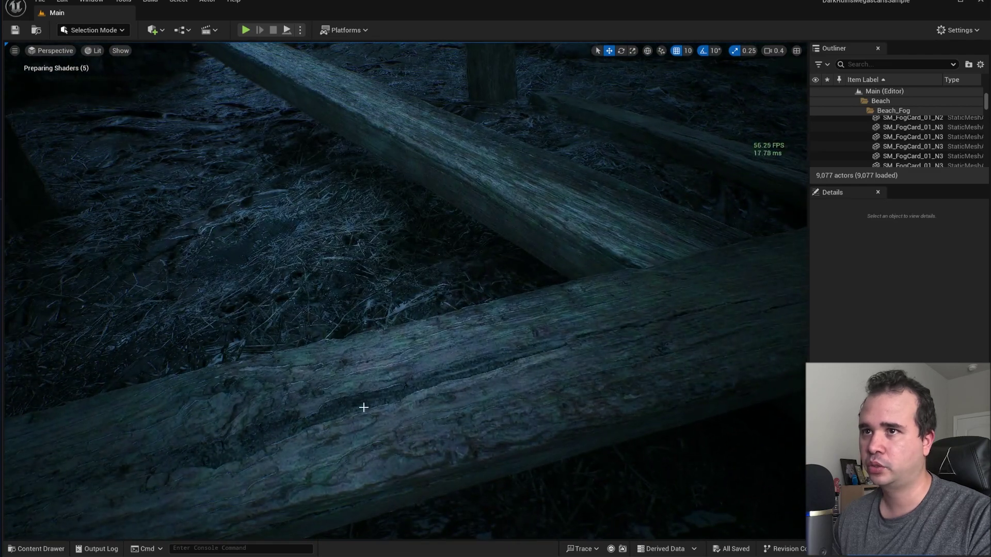
pyautogui.press('s')
pyautogui.moveTo(363, 408); pyautogui.dragTo(363, 374, button='right')
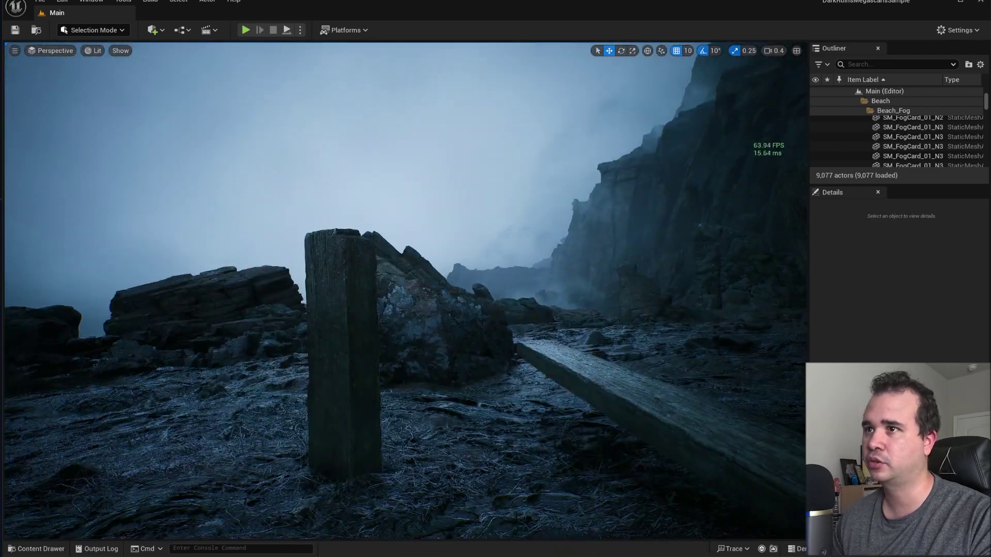
# - Examine the fog around the mountain peak by selecting its fog cards, and clear the selection
pyautogui.moveTo(406, 291); pyautogui.dragTo(420, 250, button='right')
pyautogui.press('w')
pyautogui.press('w')
pyautogui.press('w')
pyautogui.moveTo(335, 289); pyautogui.dragTo(330, 217, button='right')
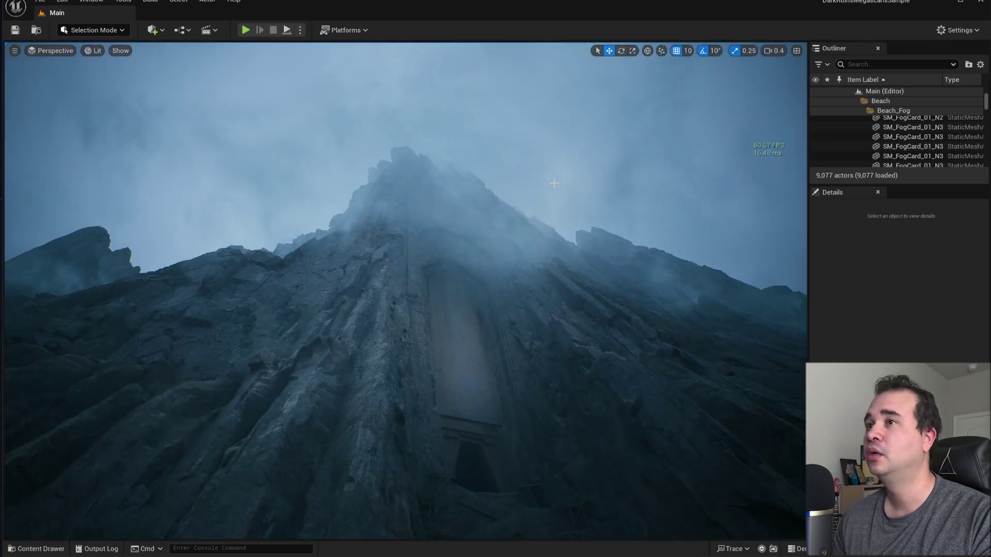
pyautogui.click(519, 225)
pyautogui.click(122, 160)
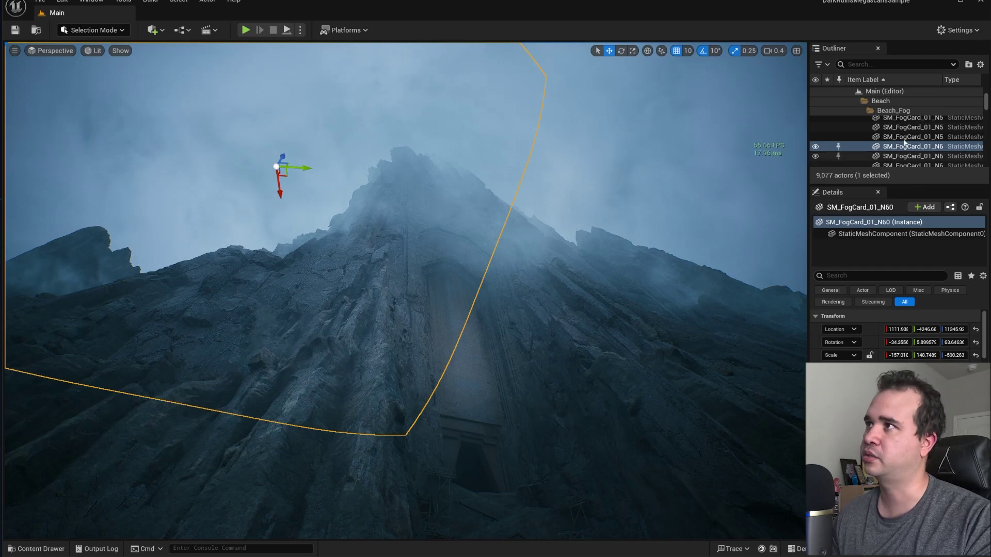
pyautogui.press('Escape')
# - Explore the rocks below the tall carved doorway and continue into the cave lit by the ceiling opening
pyautogui.moveTo(460, 383); pyautogui.dragTo(372, 341, button='right')
pyautogui.moveTo(495, 340); pyautogui.dragTo(548, 315, button='right')
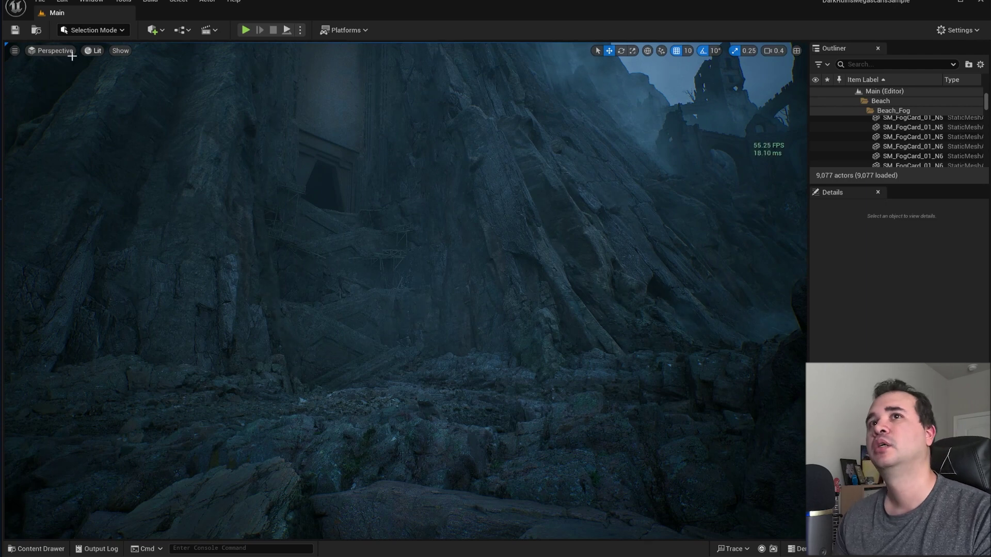
pyautogui.moveTo(86, 82); pyautogui.dragTo(153, 79, button='right')
pyautogui.moveTo(516, 371)
pyautogui.mouseDown(button='right')
pyautogui.moveTo(532, 377)
pyautogui.moveTo(530, 367)
pyautogui.mouseUp(button='right')
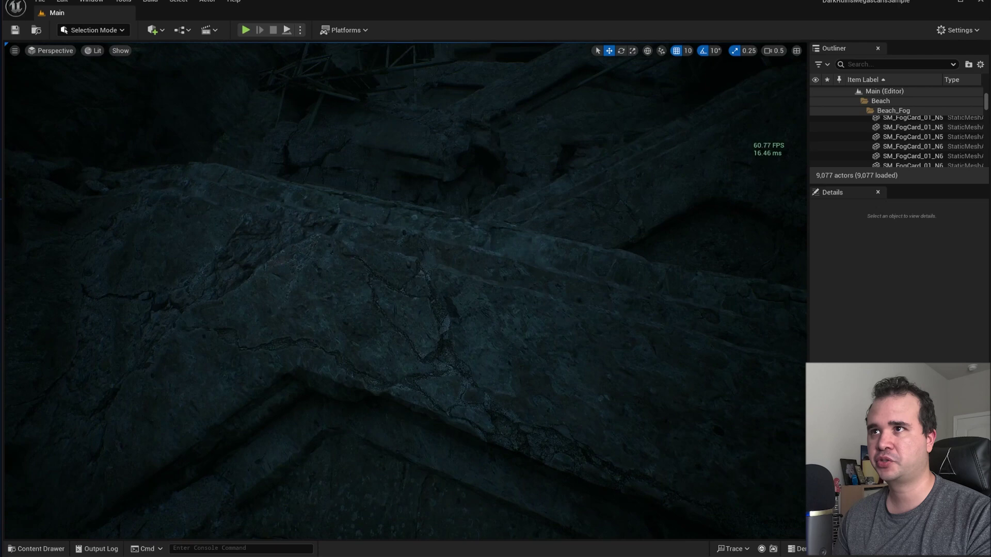
pyautogui.moveTo(405, 290); pyautogui.dragTo(405, 439, button='right')
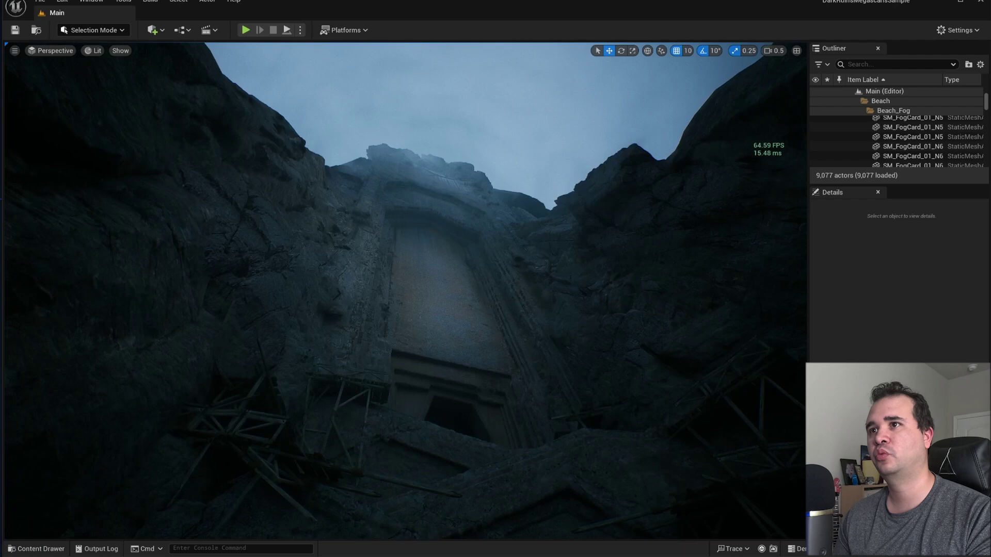
pyautogui.moveTo(503, 411); pyautogui.dragTo(526, 516, button='right')
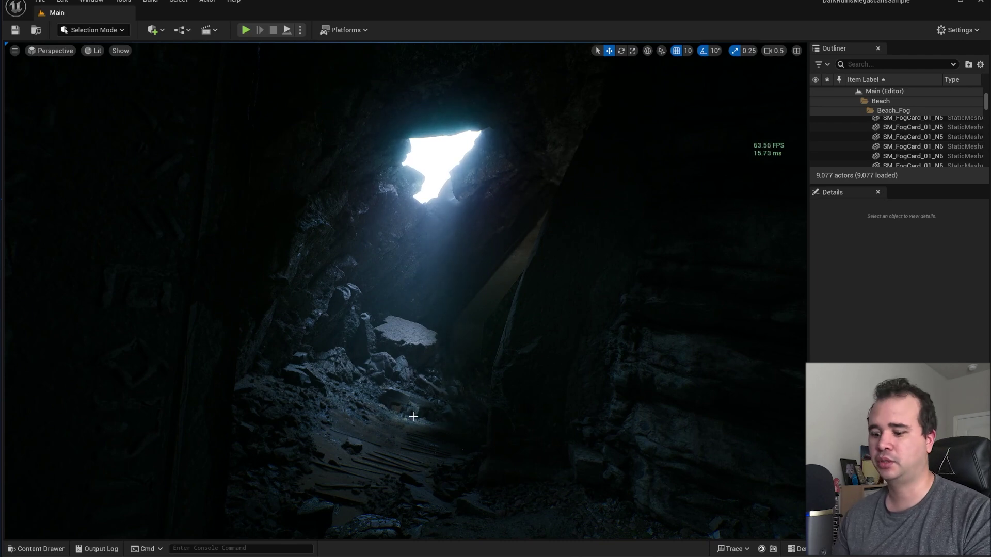
# - Turn off Game View to show the actor icons and identify the rune, concrete crack and rock patch decals along the leaning cave pillar
pyautogui.press('g')
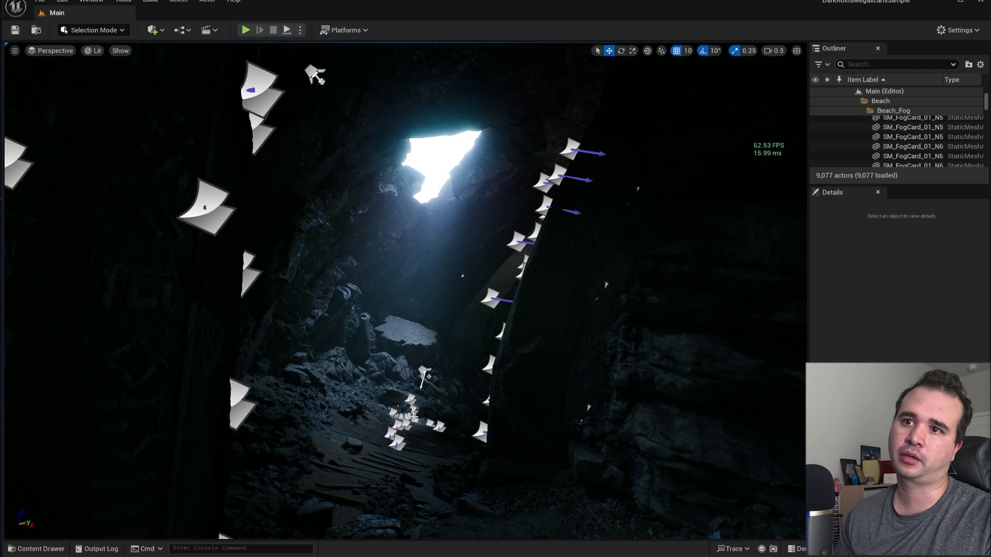
pyautogui.click(496, 297)
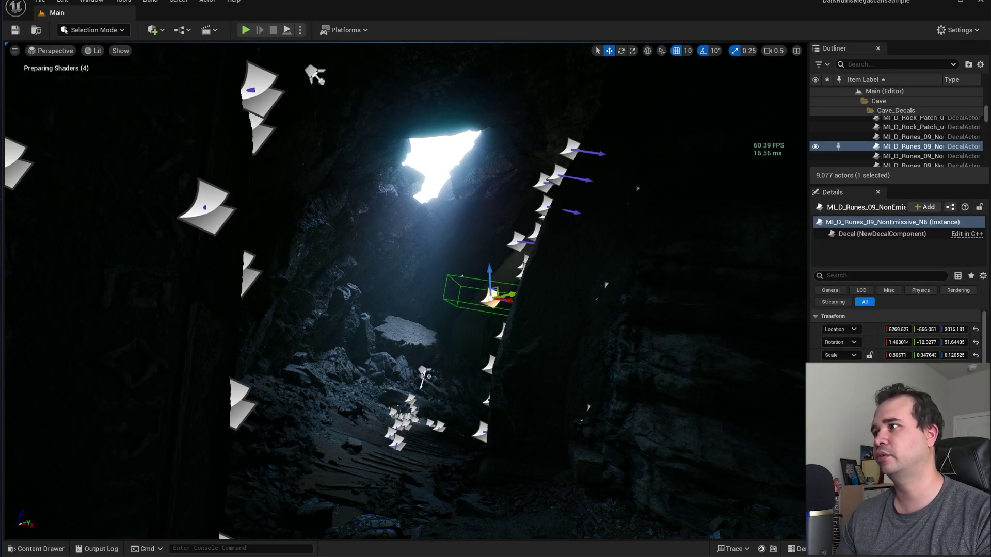
pyautogui.click(516, 255)
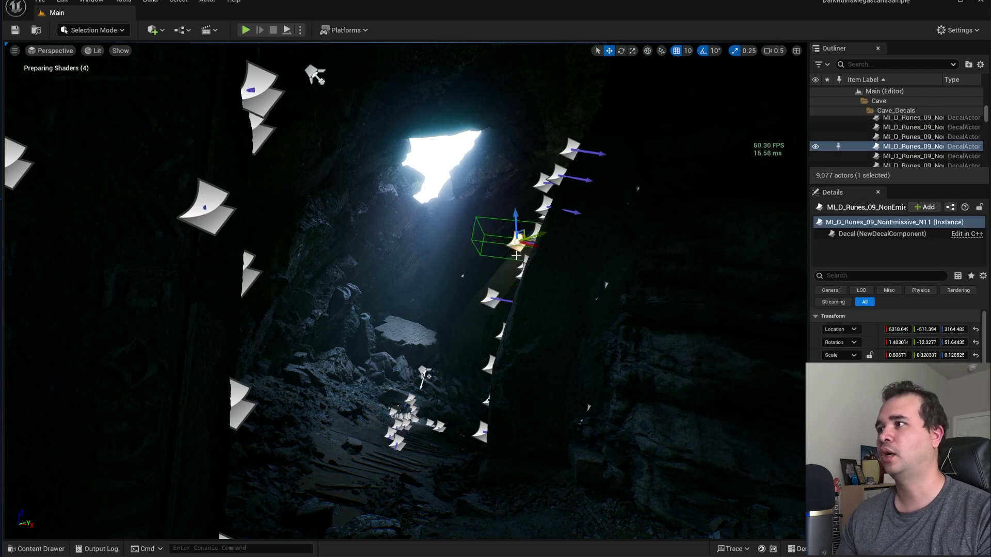
pyautogui.click(546, 207)
pyautogui.click(543, 181)
pyautogui.click(571, 155)
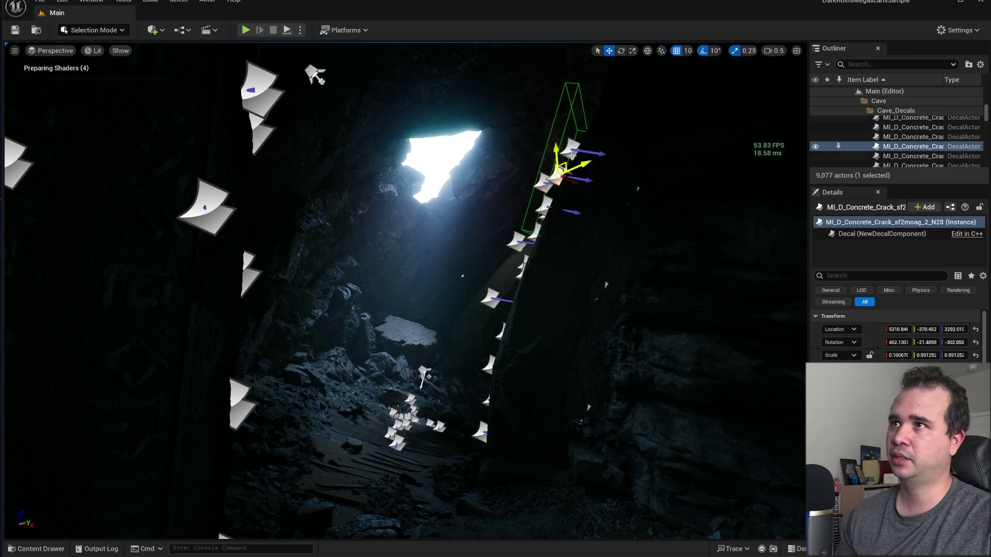
pyautogui.click(569, 149)
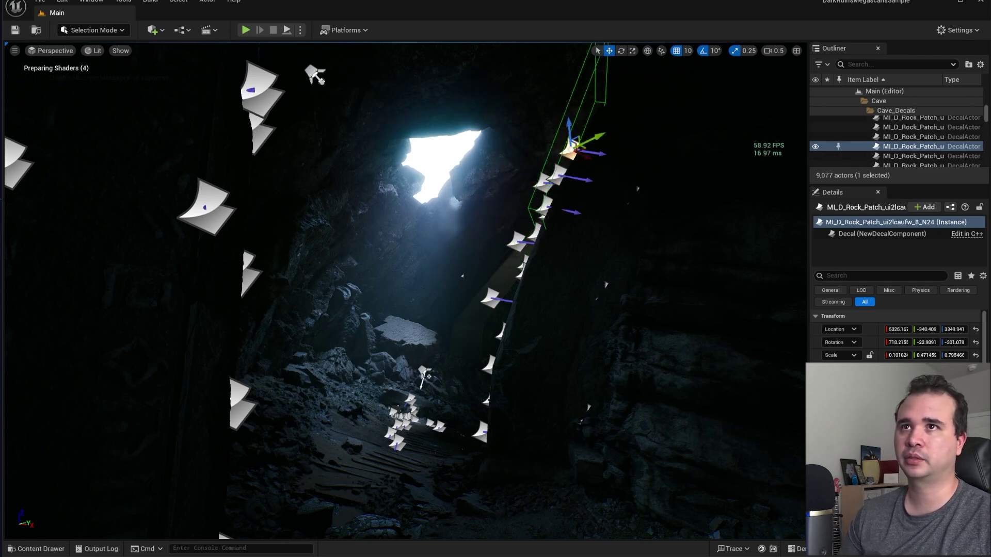
# - Identify the corridor's rock patch and rune decals, the cave floor debris decal and the limestone rubble mesh by selecting each
pyautogui.click(260, 132)
pyautogui.click(265, 89)
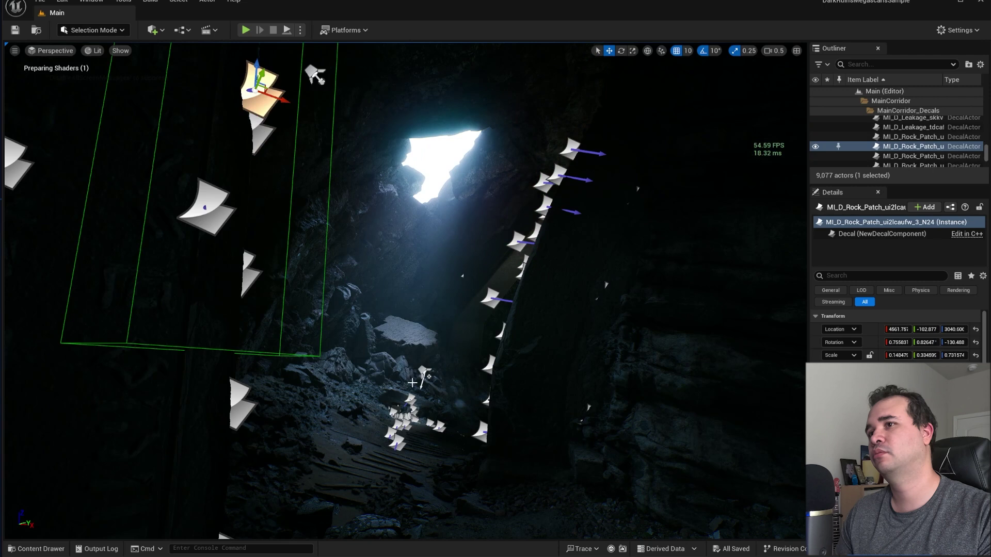
pyautogui.click(398, 442)
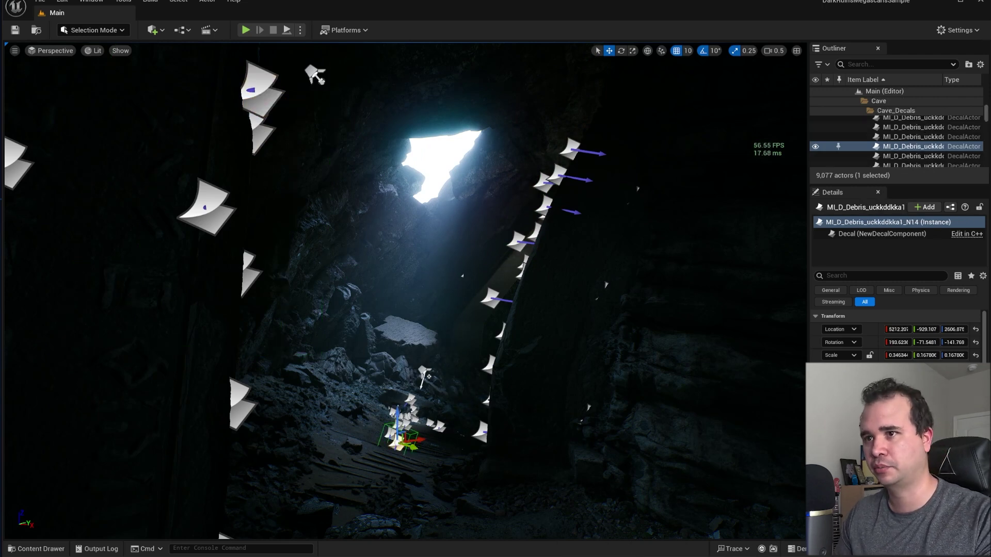
pyautogui.click(407, 467)
pyautogui.click(215, 211)
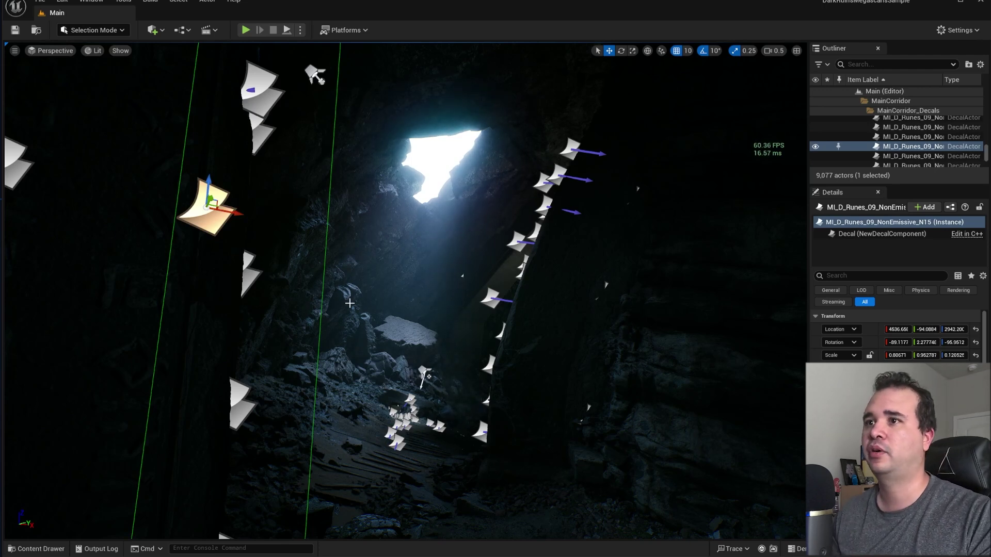
pyautogui.click(443, 477)
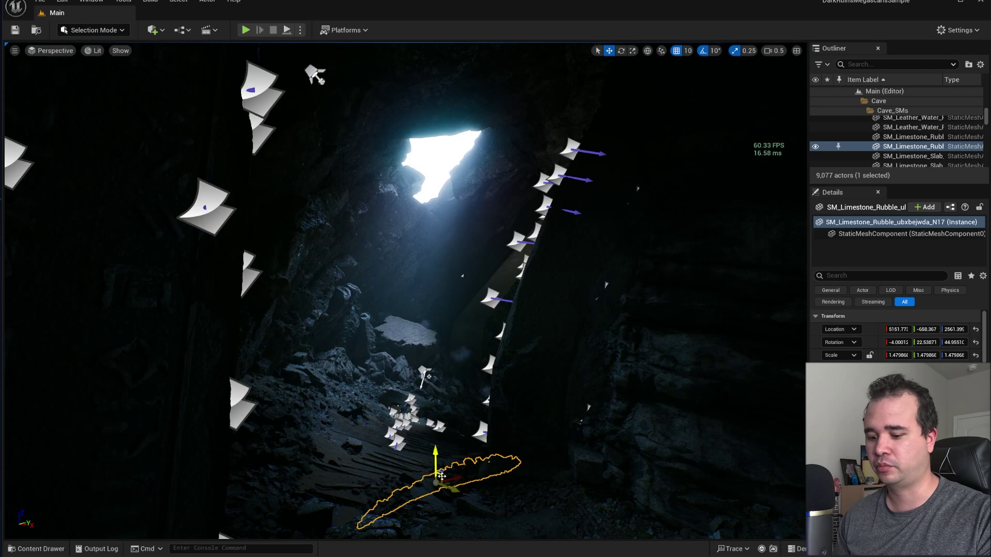
# - Select the spot light above the cave floor decals and inspect its cone up close
pyautogui.moveTo(463, 395); pyautogui.dragTo(429, 416, button='right')
pyautogui.press('w')
pyautogui.moveTo(421, 361); pyautogui.dragTo(460, 403)
pyautogui.click(445, 335)
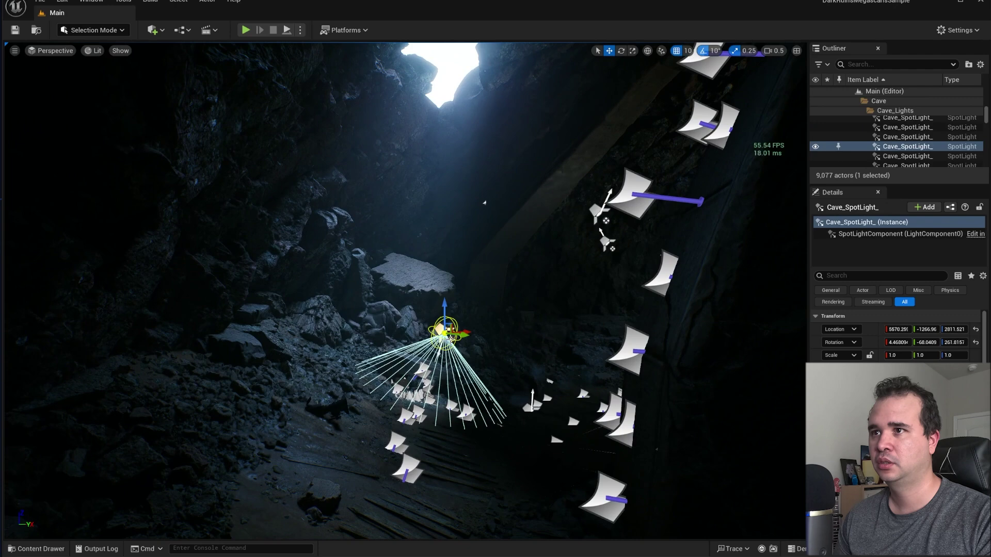
pyautogui.press('w')
pyautogui.moveTo(445, 334); pyautogui.dragTo(465, 379, button='right')
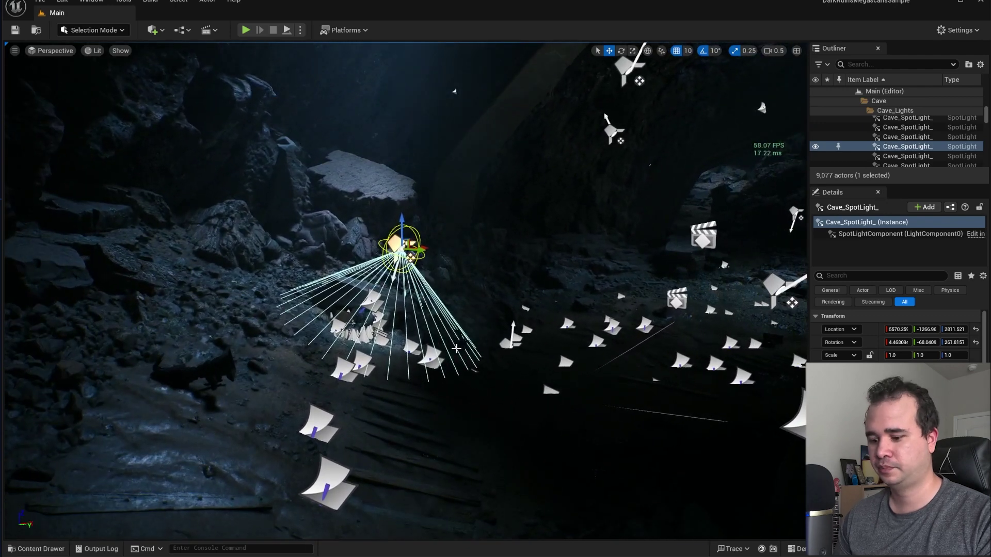
# - Turn Game View back on to hide the actor icons and view the cave's ceiling opening and pillar
pyautogui.press('g')
pyautogui.moveTo(361, 271); pyautogui.dragTo(397, 235, button='right')
pyautogui.press('a')
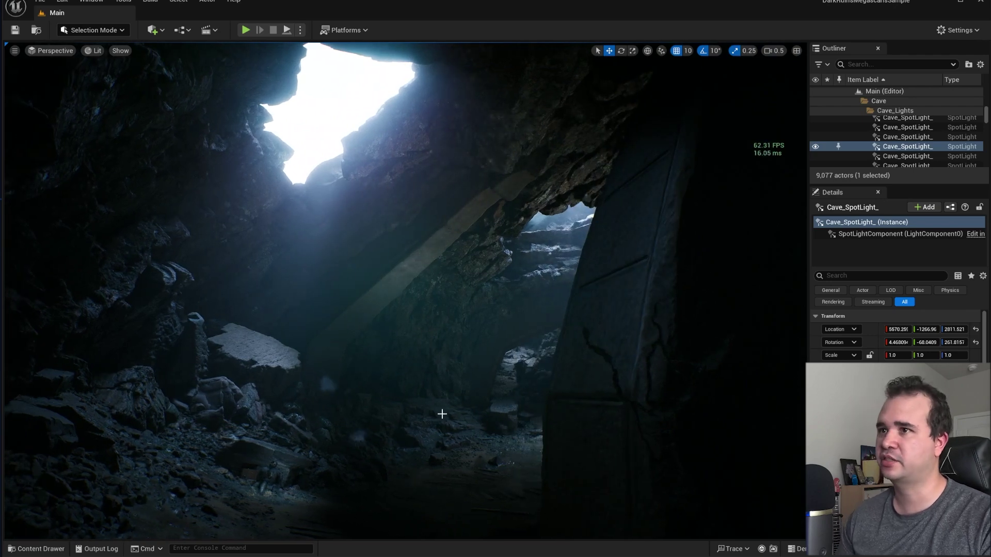
# - Fly down to the fallen knight and identify the sword and surrounding rocky ground assembly by selecting each
pyautogui.moveTo(440, 414); pyautogui.dragTo(423, 459, button='right')
pyautogui.press('w')
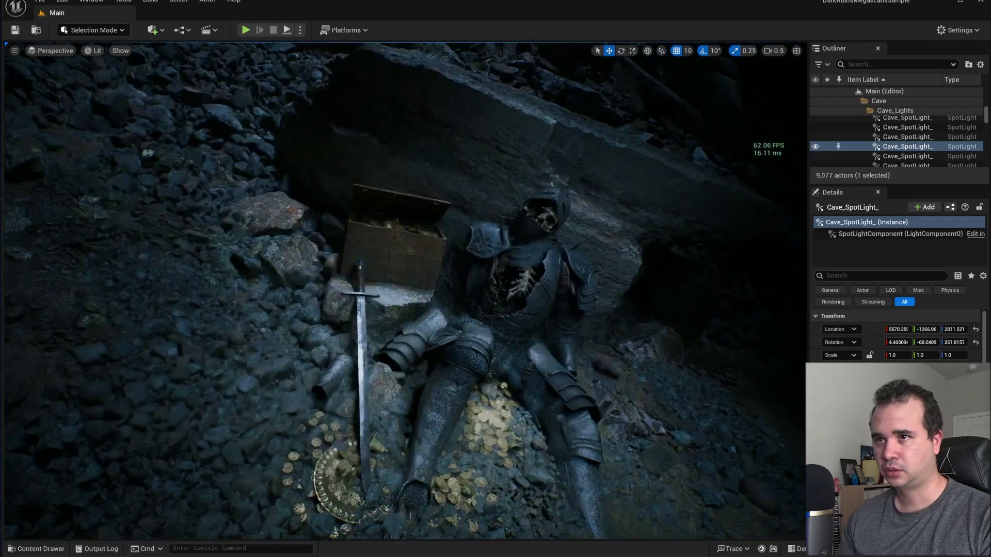
pyautogui.press('w')
pyautogui.moveTo(316, 459); pyautogui.dragTo(306, 458, button='right')
pyautogui.click(302, 395)
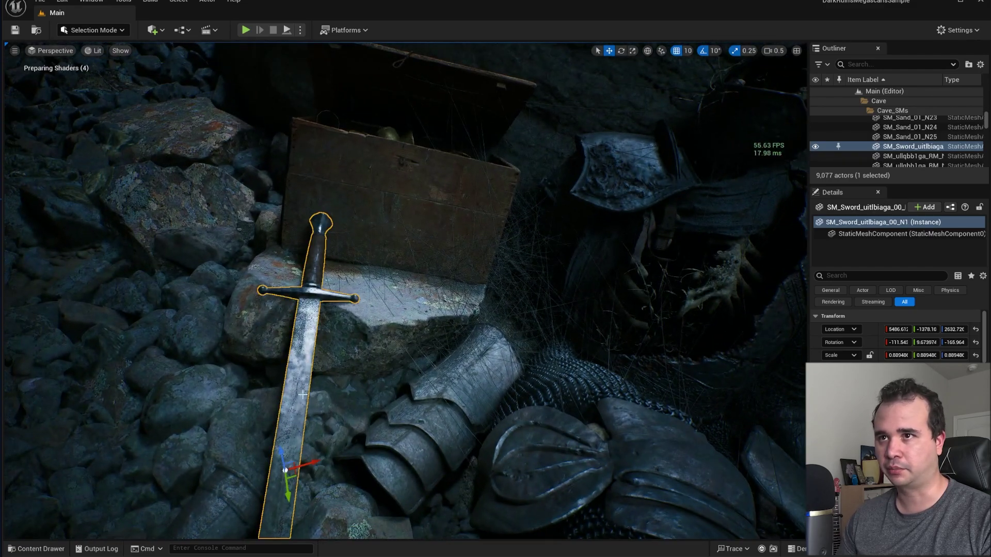
pyautogui.click(586, 421)
pyautogui.click(328, 419)
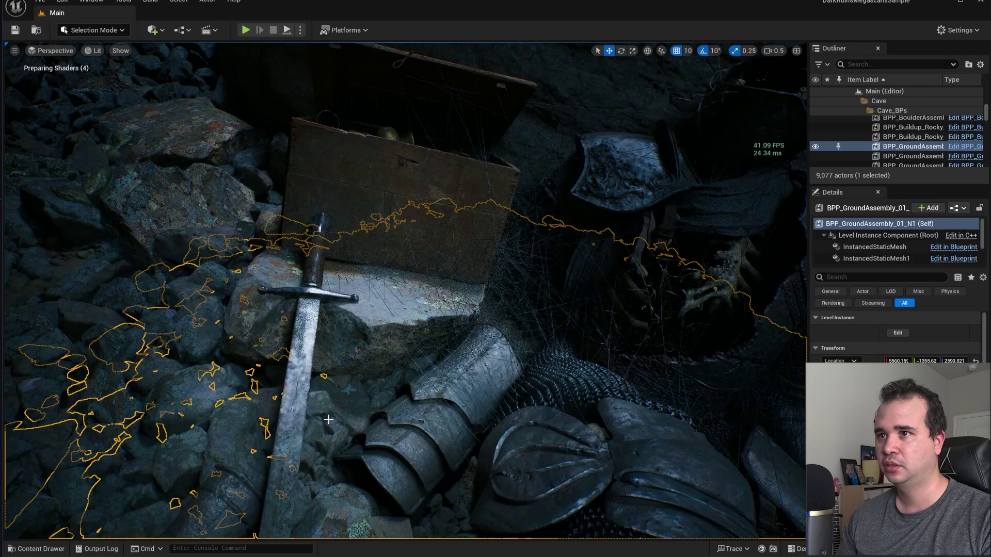
# - Inspect the fallen knight's armour up close, selecting the lower helmet piece and the shoulder pad
pyautogui.moveTo(426, 293); pyautogui.dragTo(537, 263, button='right')
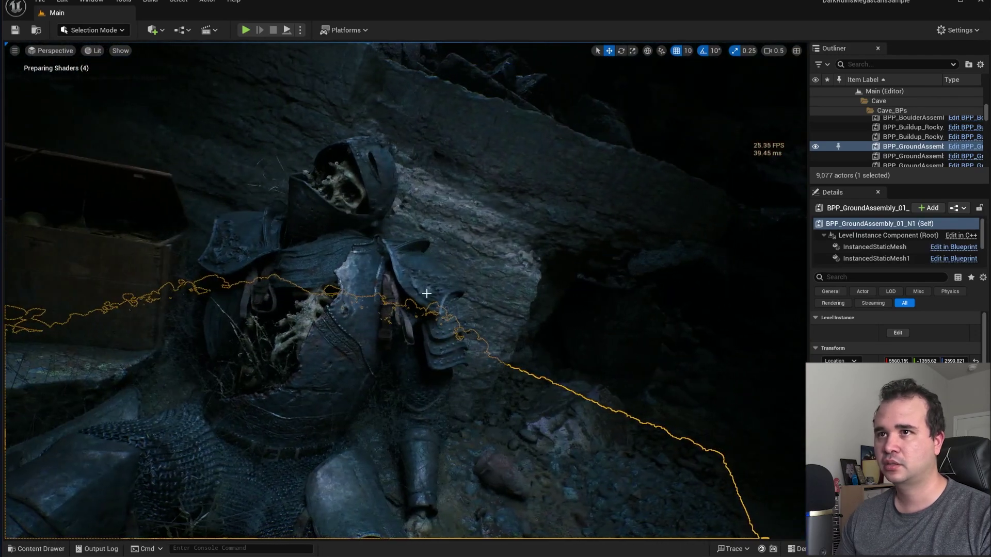
pyautogui.click(374, 194)
pyautogui.click(331, 221)
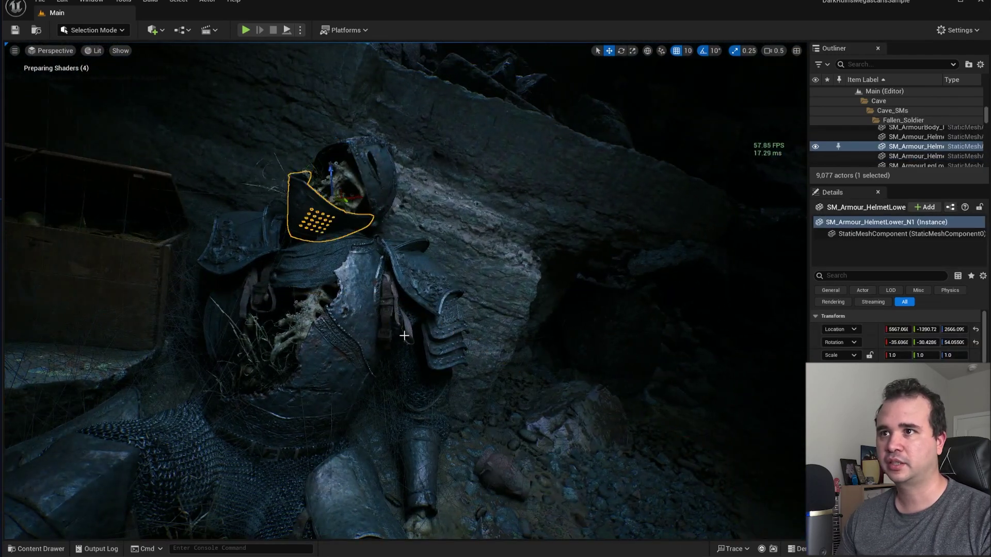
pyautogui.click(443, 330)
pyautogui.click(429, 284)
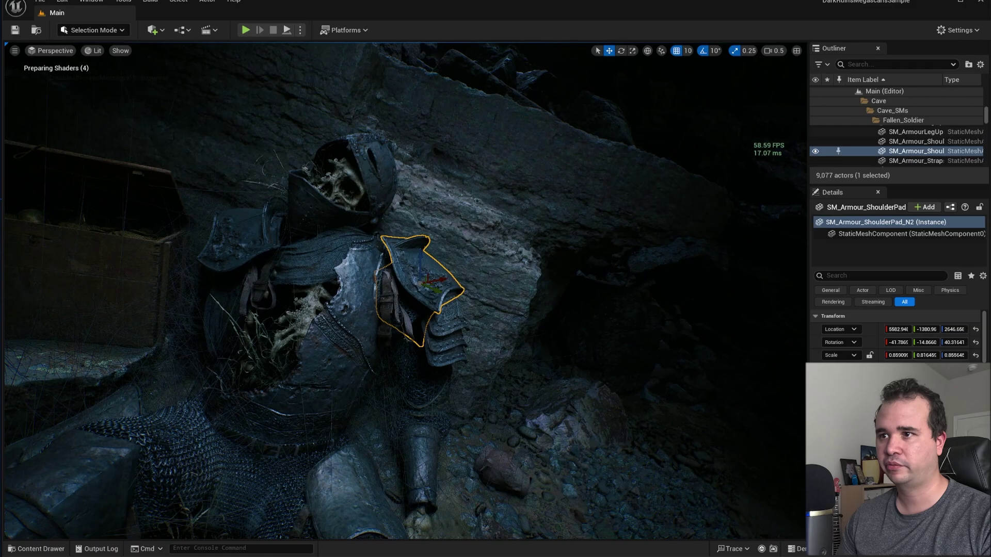
# - Examine the gold coins between the knight's legs and inside the open treasure chest, and clear the selection
pyautogui.moveTo(428, 284); pyautogui.dragTo(289, 449, button='right')
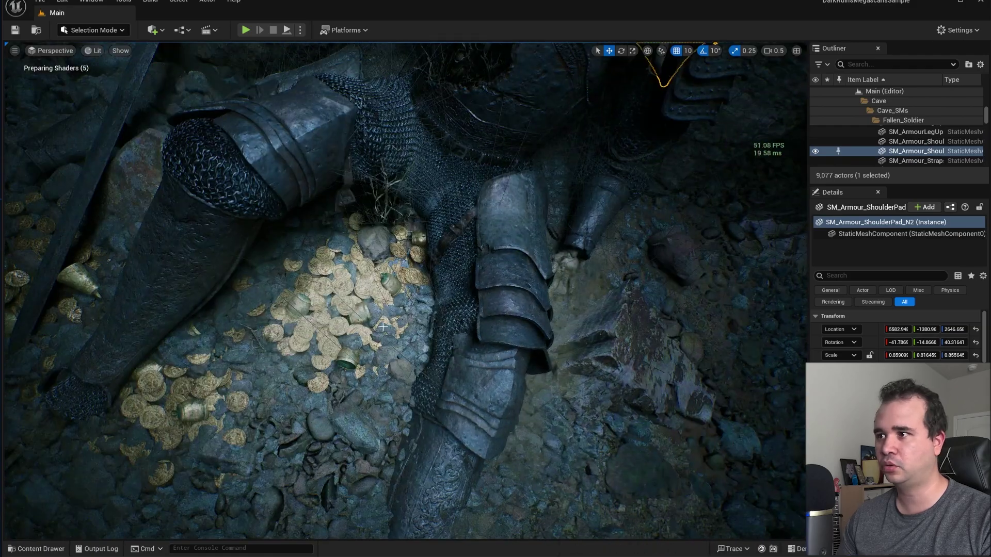
pyautogui.moveTo(382, 326); pyautogui.dragTo(279, 258, button='right')
pyautogui.press('w')
pyautogui.scroll(-3, 279, 320)
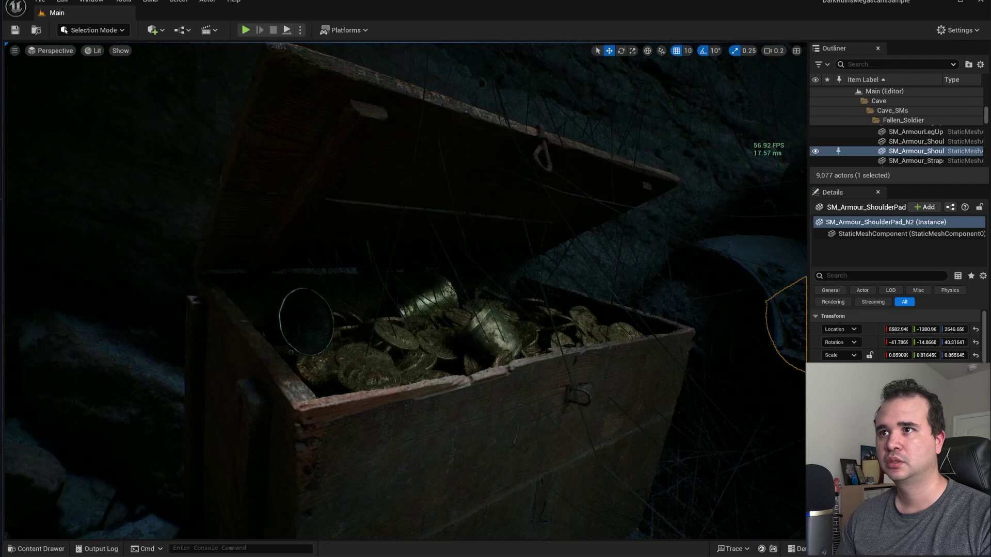
pyautogui.moveTo(243, 335); pyautogui.dragTo(405, 397, button='right')
pyautogui.press('Escape')
# - Fly to the candlelit rock ledges in the cave and examine their lighting from several angles
pyautogui.press('w')
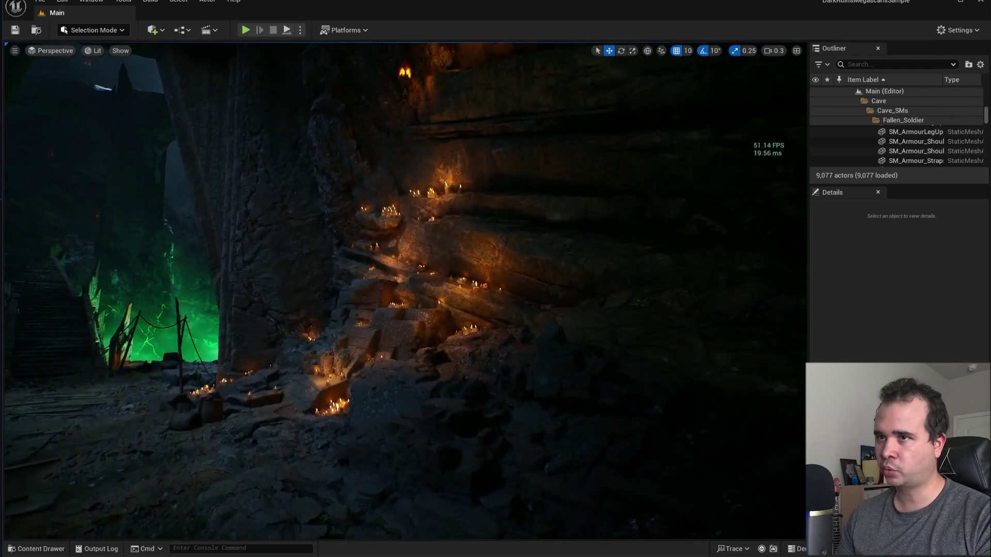
pyautogui.moveTo(457, 326); pyautogui.dragTo(384, 366, button='right')
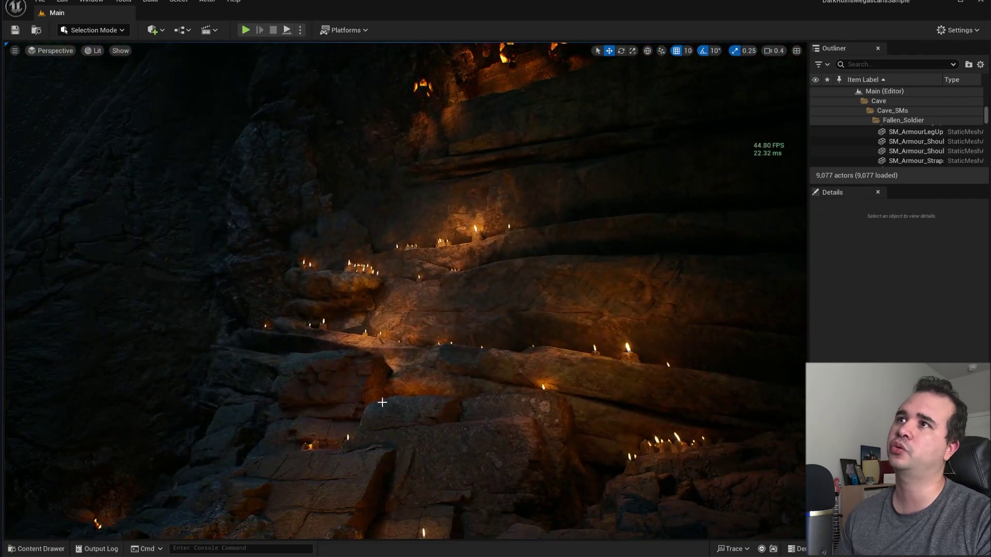
pyautogui.moveTo(382, 402); pyautogui.dragTo(392, 366, button='right')
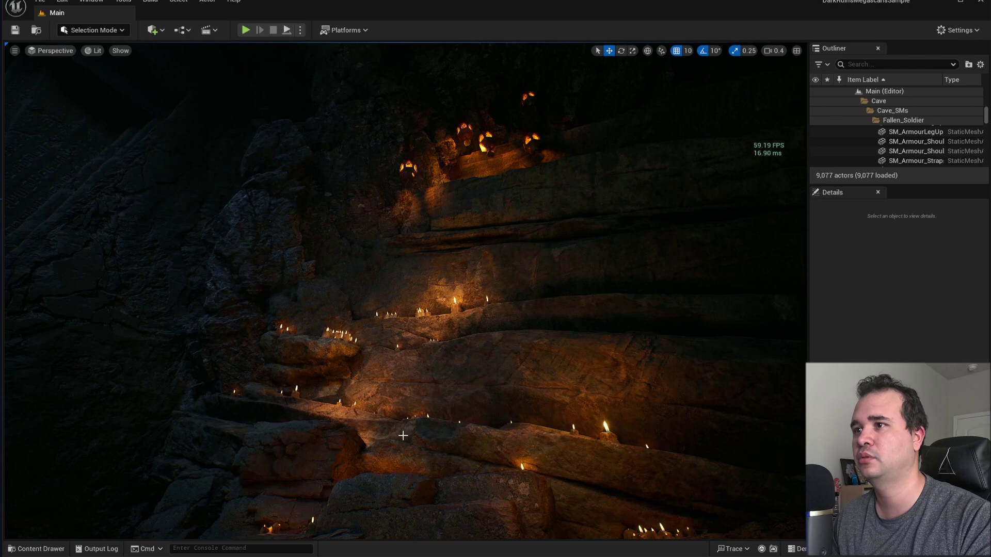
pyautogui.moveTo(403, 436); pyautogui.dragTo(214, 431, button='right')
pyautogui.moveTo(338, 446); pyautogui.dragTo(504, 425, button='right')
# - Identify the rocky ground meshes, rock shelf assembly and archway near the green-lit staircase by selecting each, and clear the selection
pyautogui.press('w')
pyautogui.scroll(3, 260, 444)
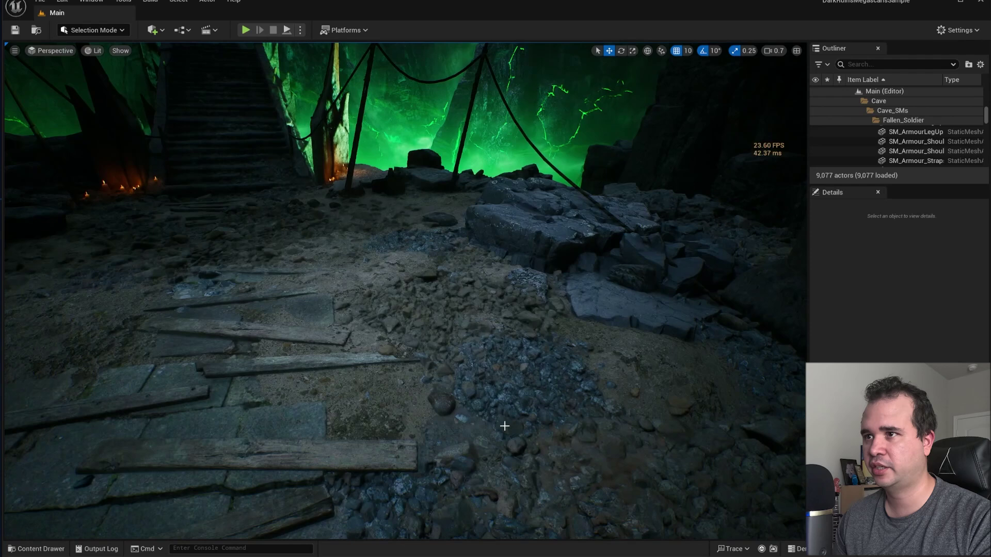
pyautogui.click(427, 305)
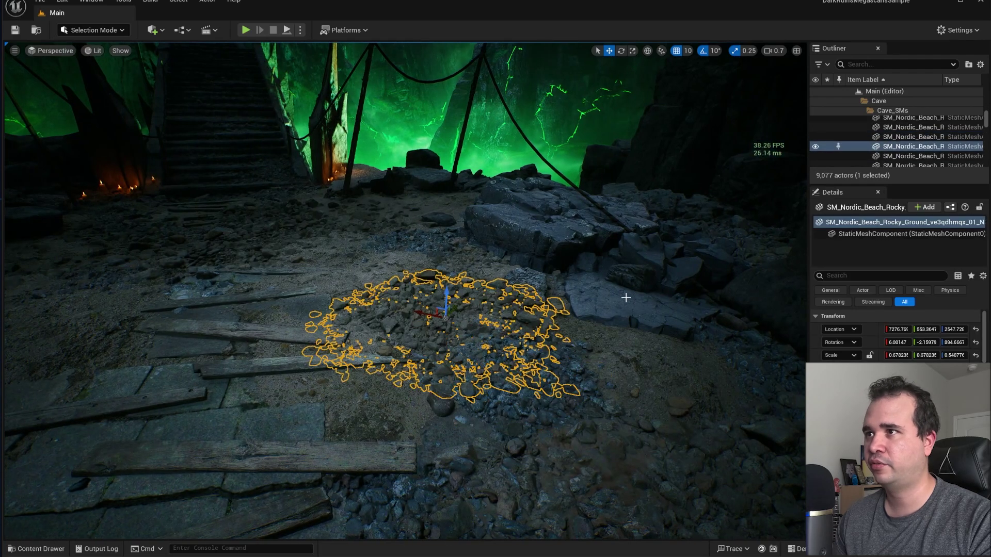
pyautogui.click(589, 249)
pyautogui.moveTo(509, 322); pyautogui.dragTo(537, 309, button='right')
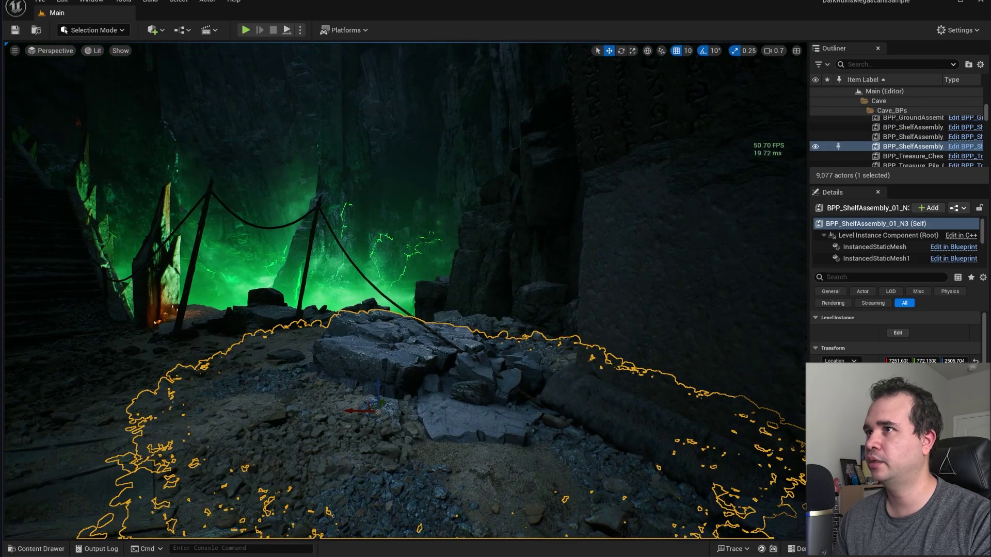
pyautogui.click(573, 294)
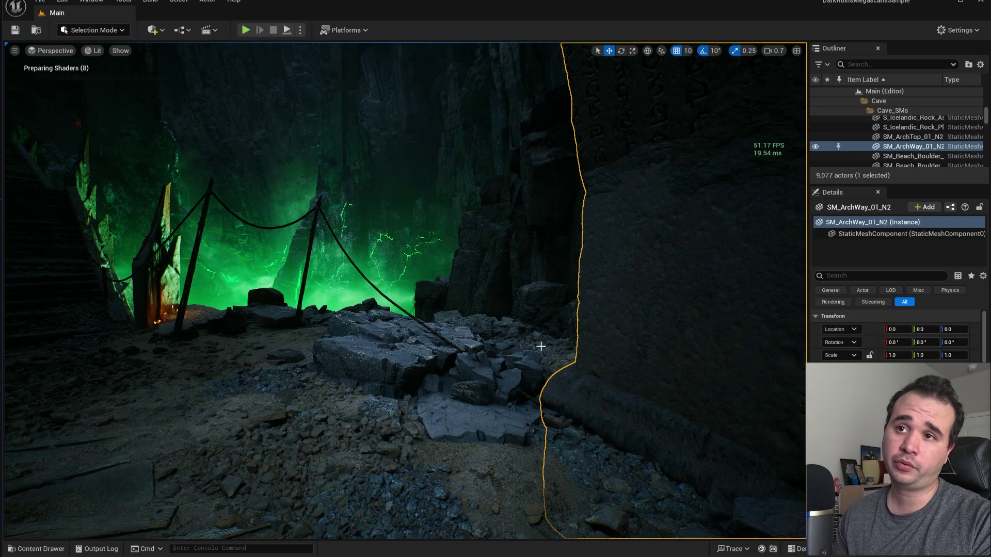
pyautogui.moveTo(541, 359); pyautogui.dragTo(528, 366, button='right')
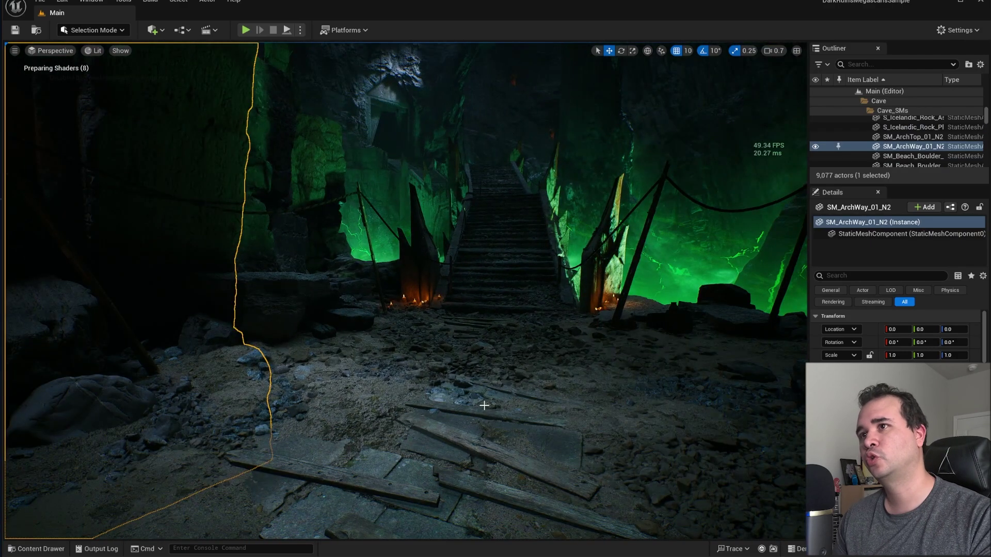
pyautogui.click(447, 354)
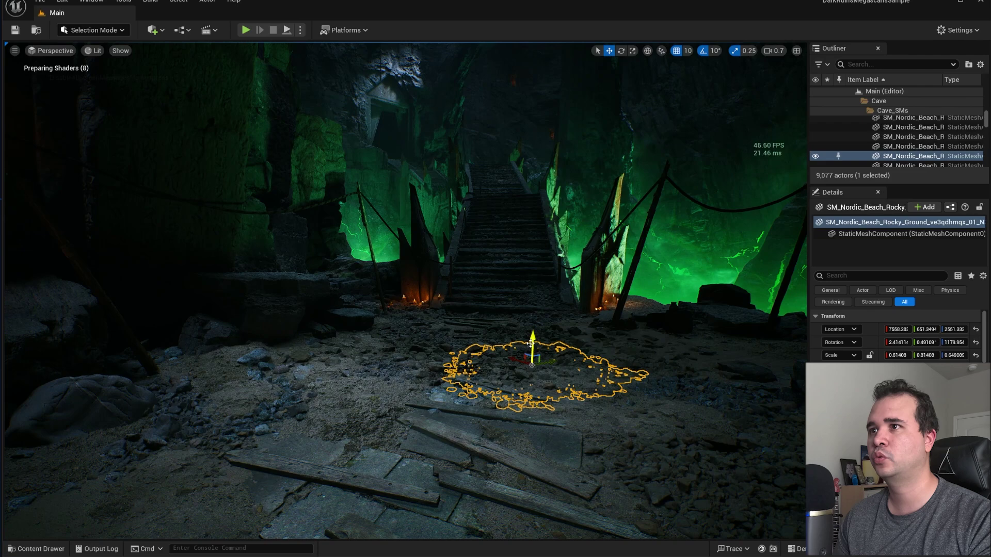
pyautogui.press('Escape')
# - View the green-lit cavern around the staircase and fly up over the stone bridge beyond it
pyautogui.press('w')
pyautogui.moveTo(508, 377); pyautogui.dragTo(428, 248, button='right')
pyautogui.moveTo(564, 359); pyautogui.dragTo(467, 396, button='right')
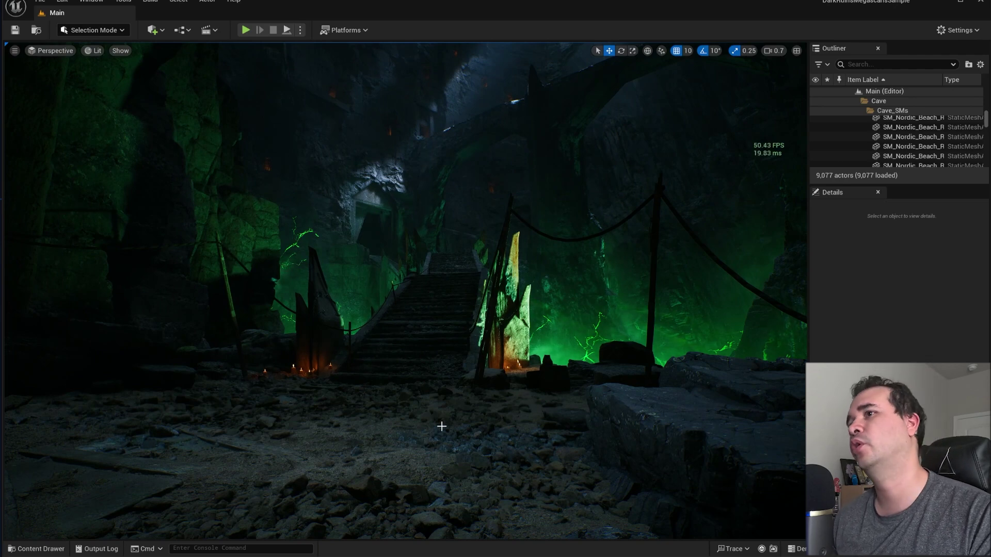
pyautogui.press('w')
pyautogui.moveTo(430, 386); pyautogui.dragTo(369, 364, button='right')
pyautogui.press('w')
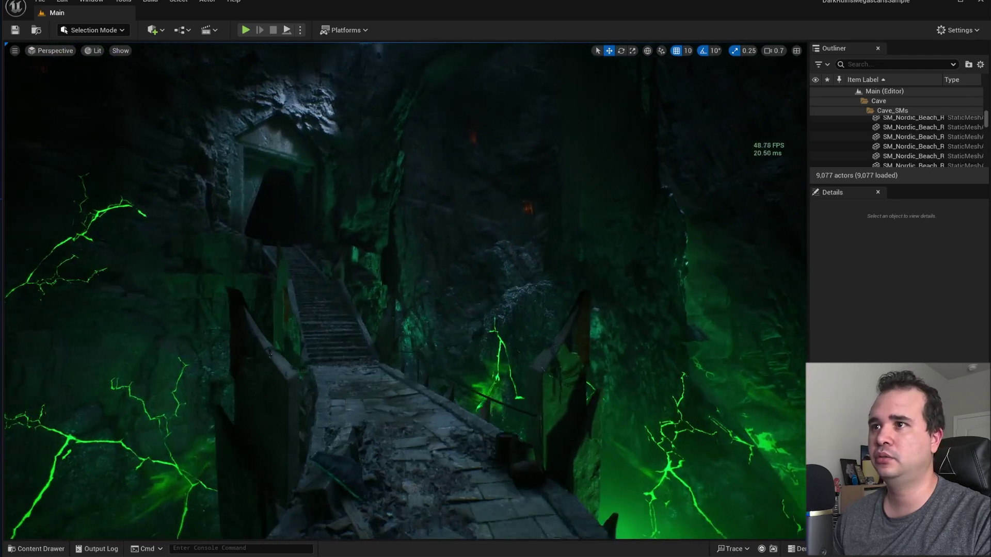
# - Examine the glowing green cracks, the ceiling opening with its crossing beams and the carved doorway around the bridge
pyautogui.moveTo(498, 377); pyautogui.dragTo(611, 434, button='right')
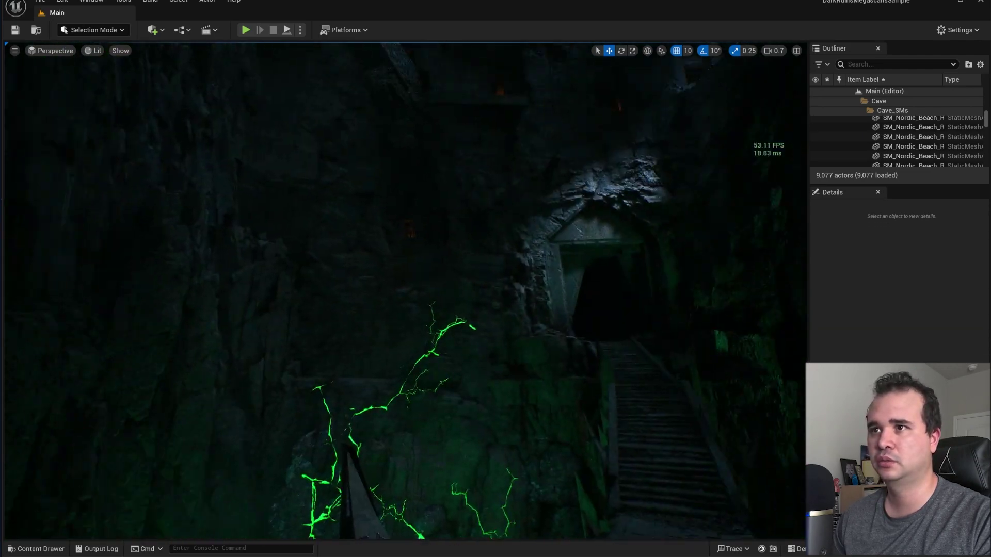
pyautogui.moveTo(405, 291); pyautogui.dragTo(485, 103, button='right')
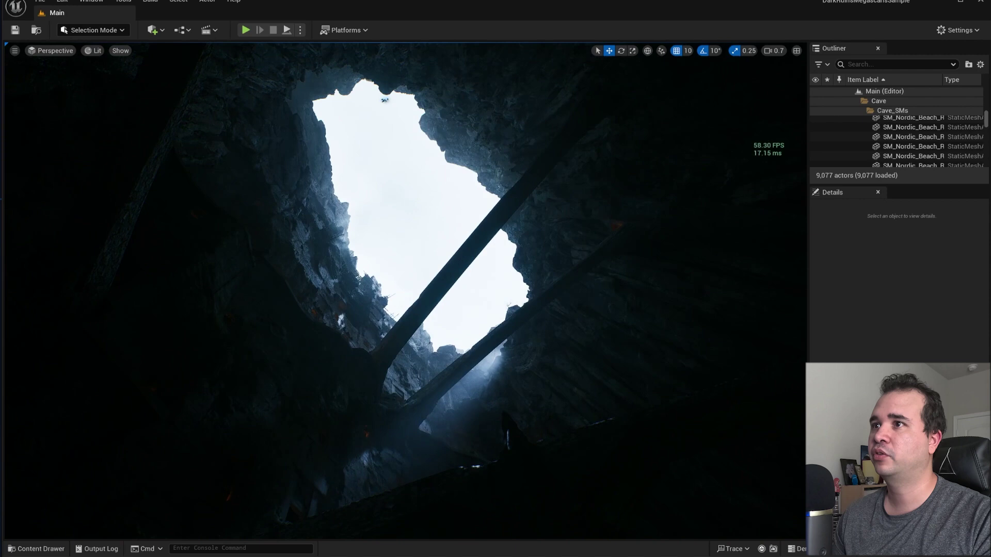
pyautogui.moveTo(495, 289); pyautogui.dragTo(526, 400, button='right')
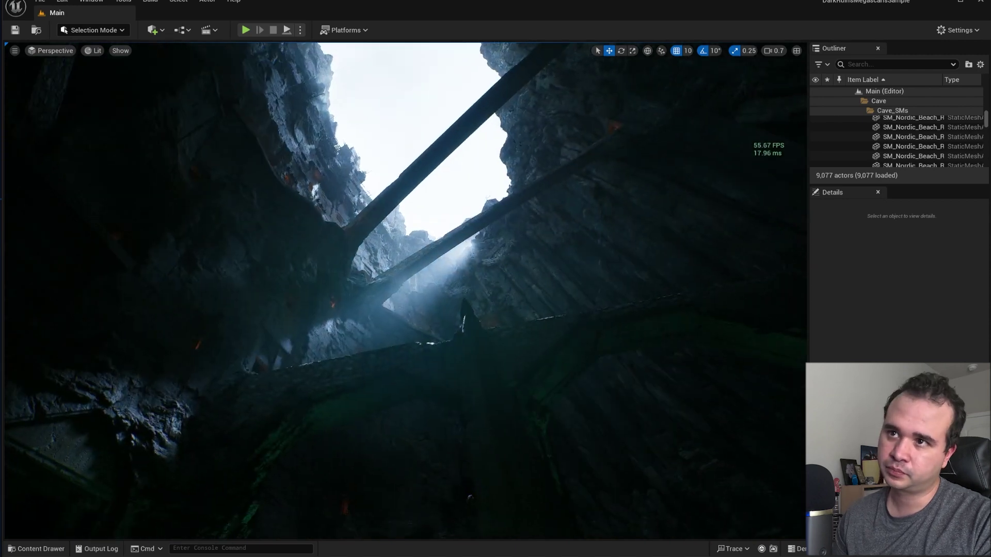
pyautogui.moveTo(429, 258); pyautogui.dragTo(447, 394, button='right')
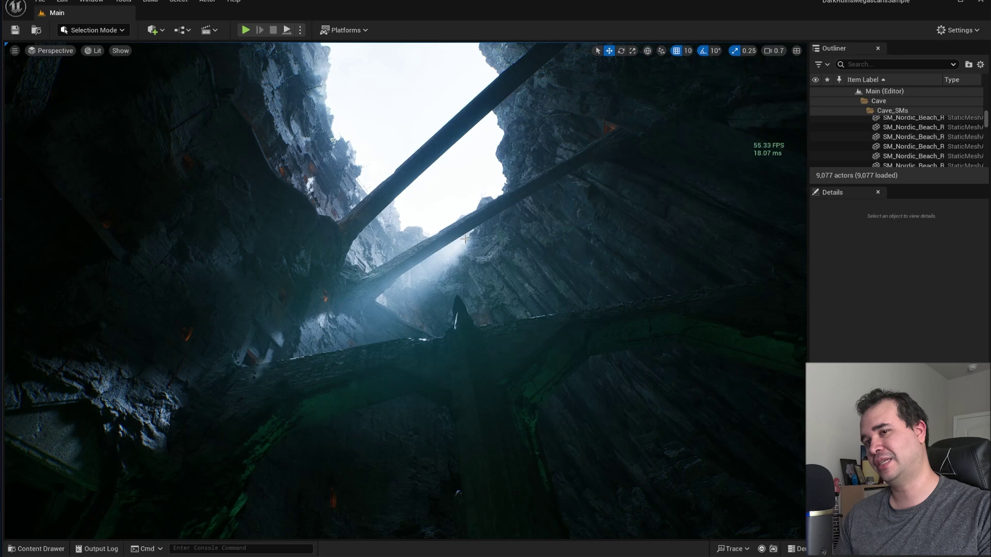
pyautogui.moveTo(549, 281); pyautogui.dragTo(549, 330, button='right')
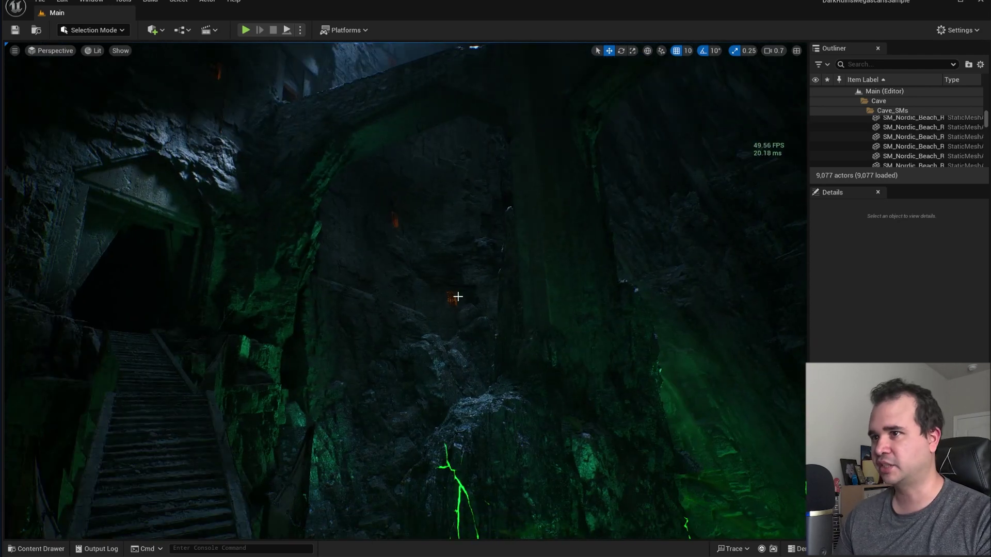
pyautogui.moveTo(453, 295); pyautogui.dragTo(372, 294, button='right')
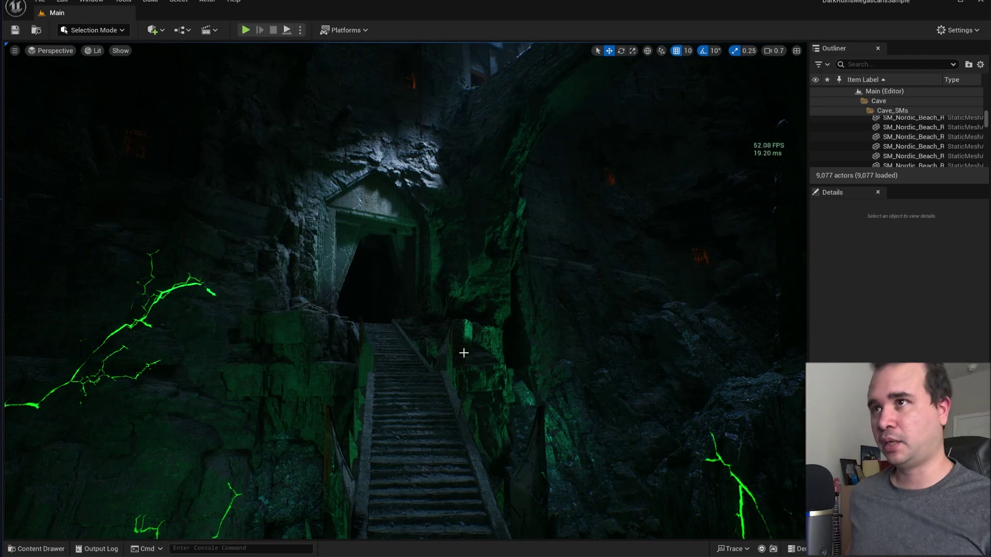
# - Fly up the far stairs and through the doorway and timbered tunnel to the collapsed dungeon's cliffs
pyautogui.moveTo(433, 370); pyautogui.dragTo(467, 363, button='right')
pyautogui.press('w')
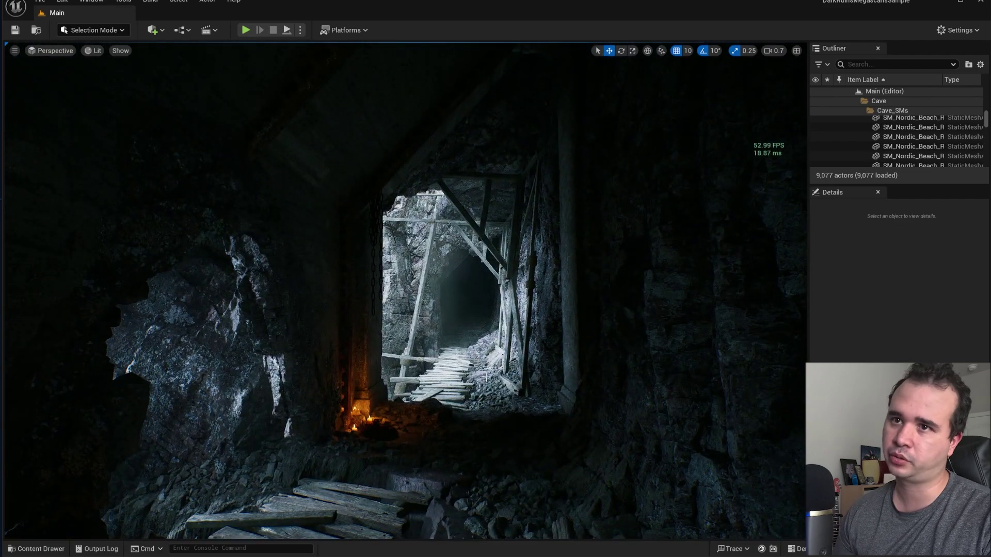
pyautogui.moveTo(467, 362); pyautogui.dragTo(454, 380, button='right')
pyautogui.press('w')
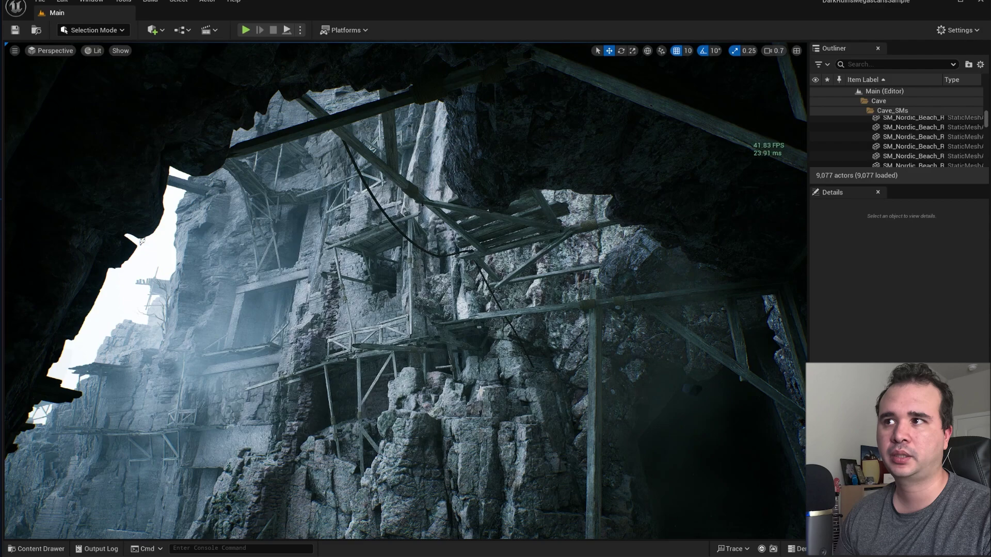
# - Identify the pebbles Niagara effect beside the plank walkway by selecting it, and clear the selection
pyautogui.moveTo(605, 400); pyautogui.dragTo(623, 477, button='right')
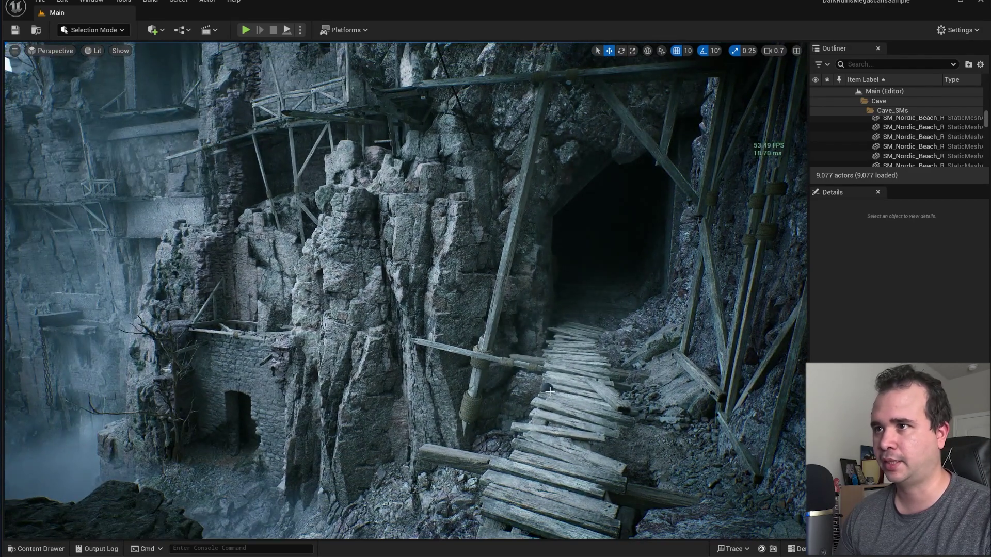
pyautogui.click(550, 391)
pyautogui.click(550, 392)
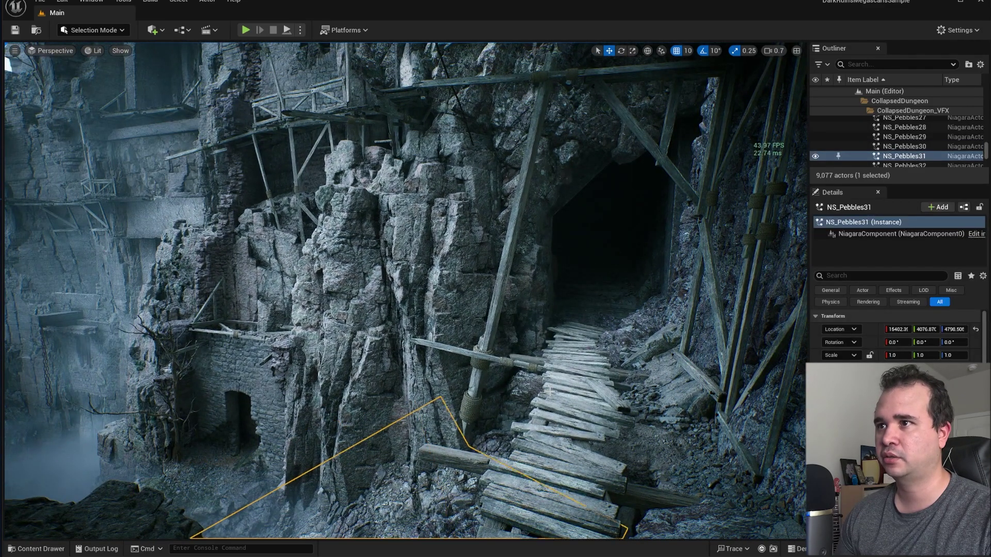
pyautogui.press('Escape')
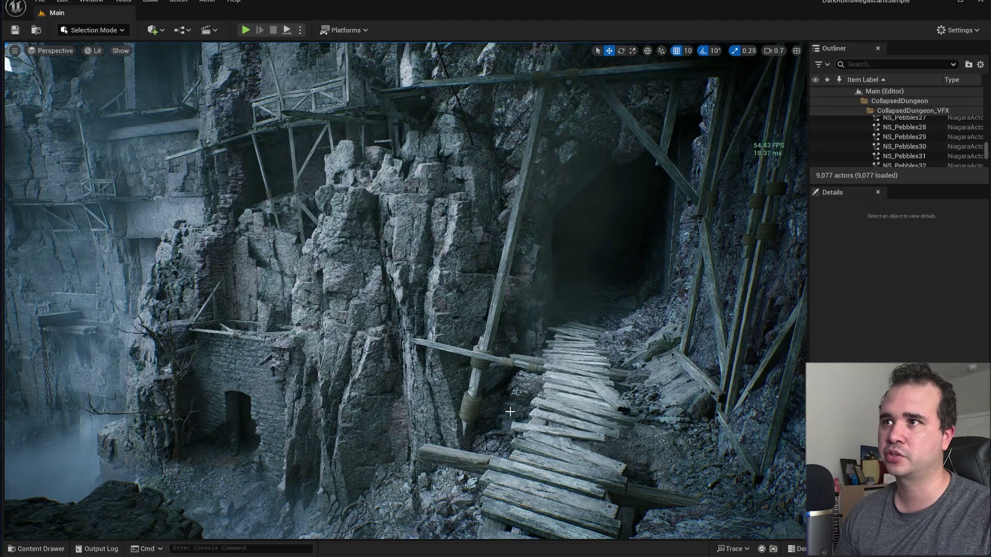
# - Fly out into the foggy canyon and examine the ruined towers, cliffs and wooden scaffolding
pyautogui.press('w')
pyautogui.moveTo(406, 290)
pyautogui.mouseDown(button='right')
pyautogui.moveTo(562, 204)
pyautogui.moveTo(518, 339)
pyautogui.moveTo(506, 465)
pyautogui.moveTo(405, 289)
pyautogui.mouseUp(button='right')
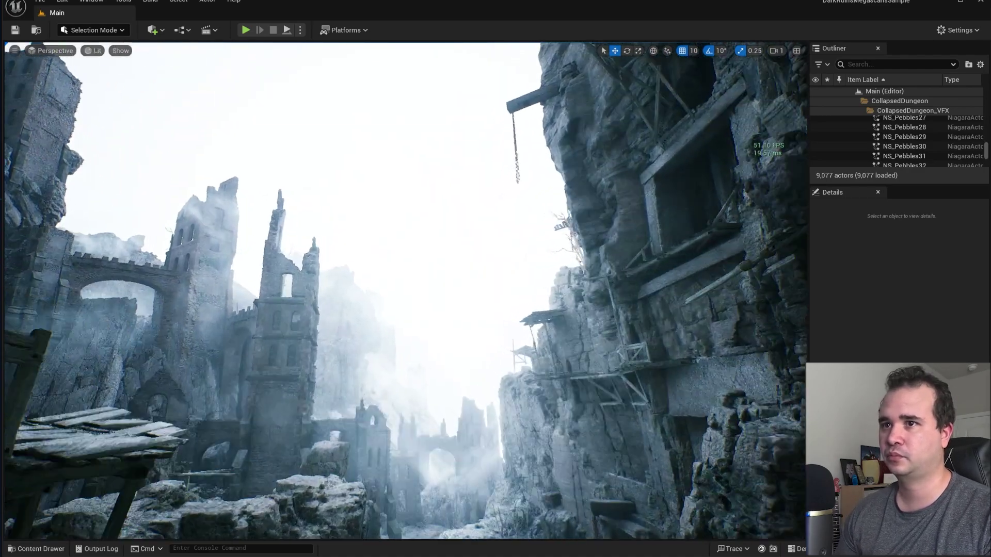
pyautogui.moveTo(405, 289); pyautogui.dragTo(331, 274, button='right')
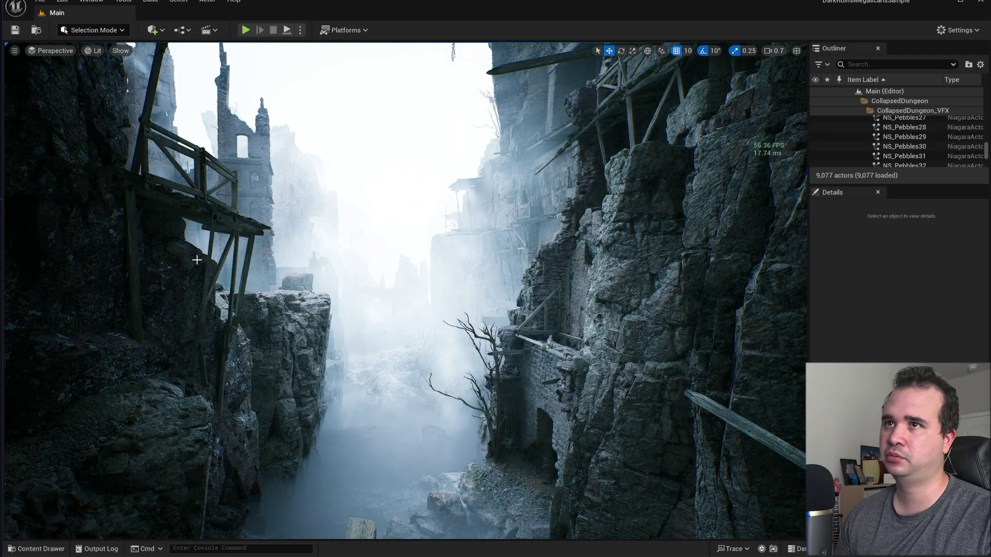
pyautogui.moveTo(483, 219); pyautogui.dragTo(560, 155, button='right')
# - Fly into the dark chamber and examine its candlelit wall niches with pottery, carved tablets and chains
pyautogui.press('w')
pyautogui.scroll(-3, 671, 173)
pyautogui.scroll(1, 679, 165)
pyautogui.moveTo(604, 230); pyautogui.dragTo(529, 175, button='right')
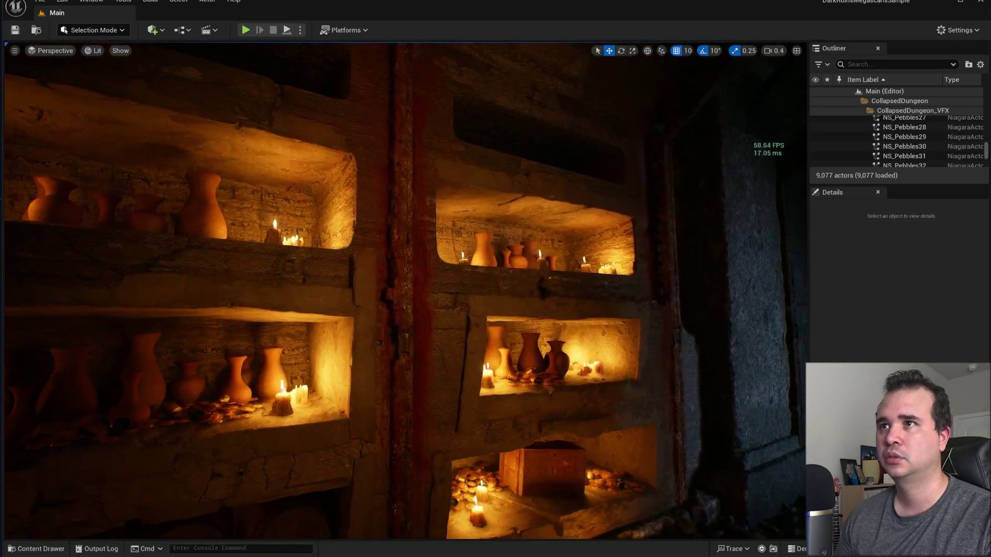
pyautogui.moveTo(552, 227); pyautogui.dragTo(589, 341, button='right')
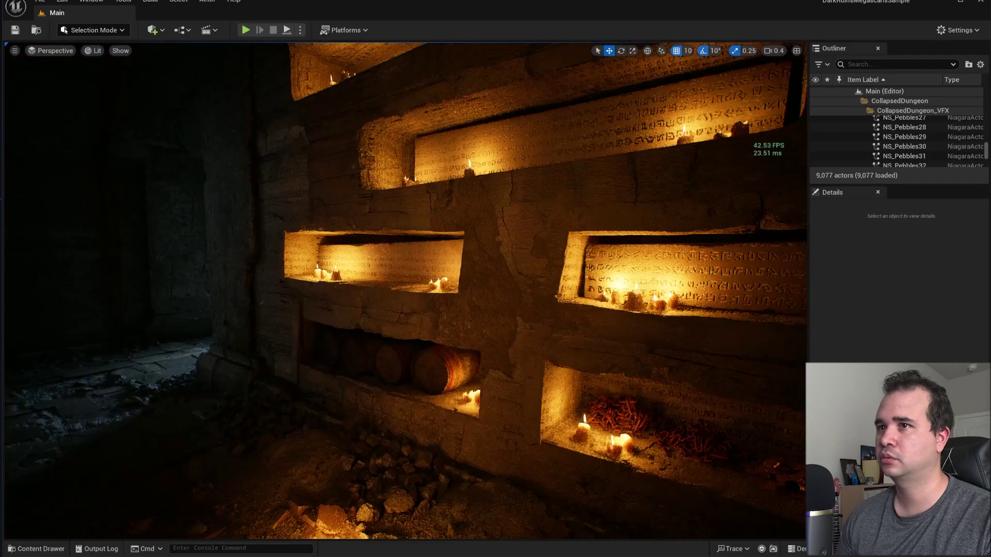
pyautogui.moveTo(562, 238); pyautogui.dragTo(586, 264, button='right')
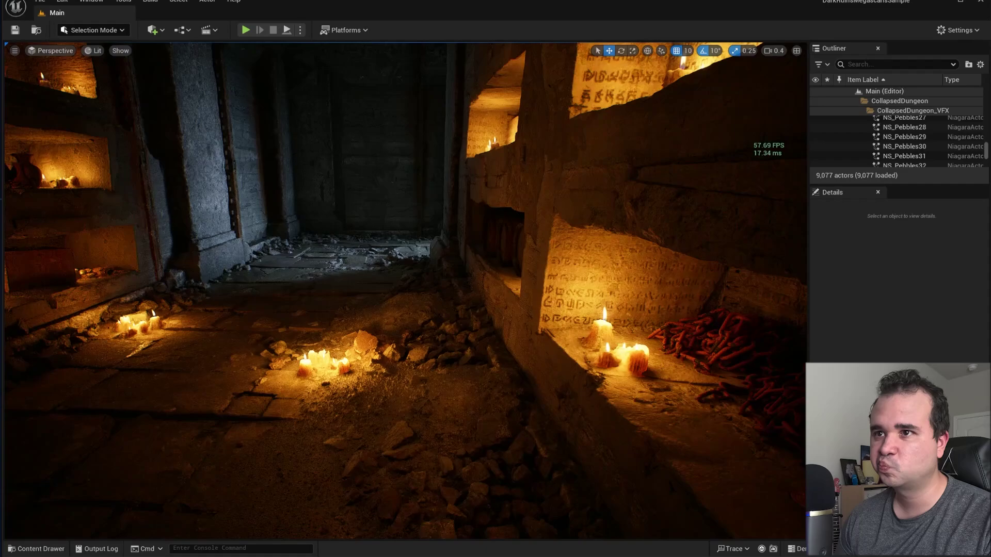
# - Look over the chamber's candlelit wall niches and fly through the dark passage to the arched stone window
pyautogui.moveTo(549, 244); pyautogui.dragTo(558, 243, button='right')
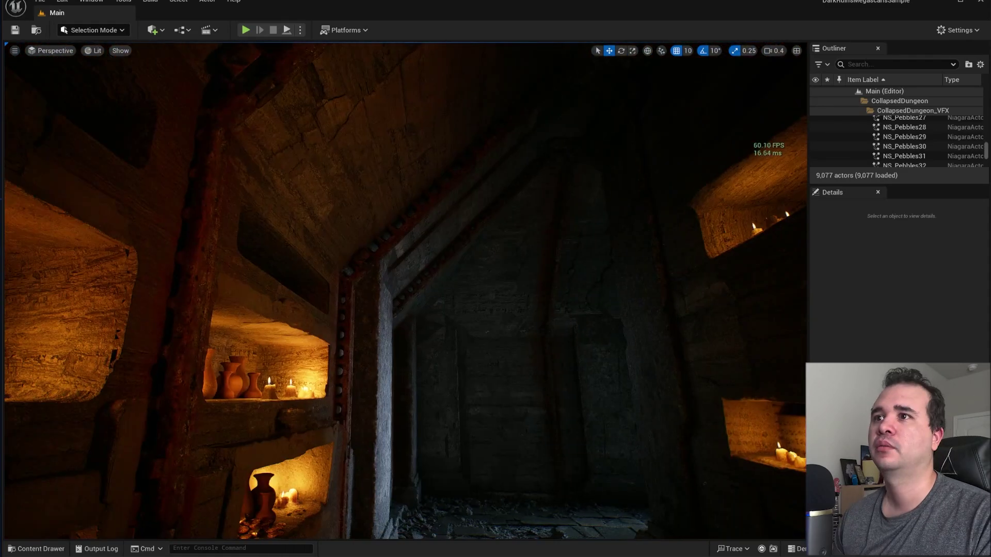
pyautogui.moveTo(557, 243); pyautogui.dragTo(552, 242, button='right')
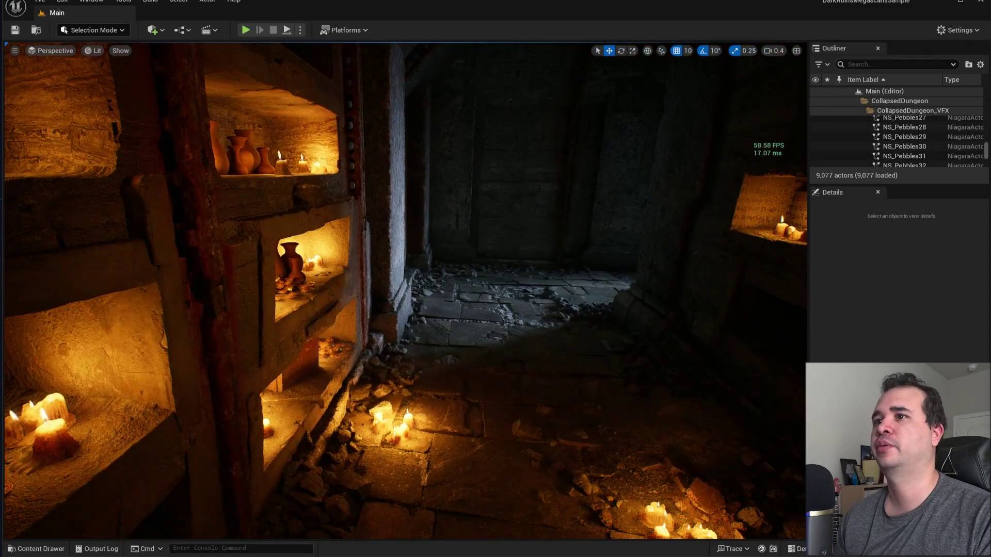
pyautogui.moveTo(453, 390); pyautogui.dragTo(422, 388, button='right')
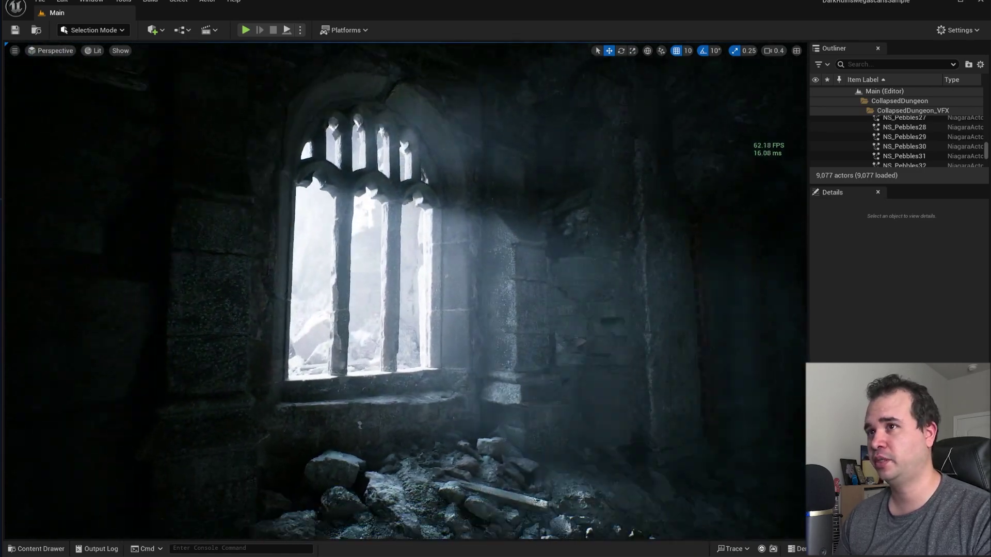
# - Identify the spot light beneath the arched window by selecting it, and fly outside to examine the lit canyon cliffs
pyautogui.moveTo(406, 291); pyautogui.dragTo(482, 279, button='right')
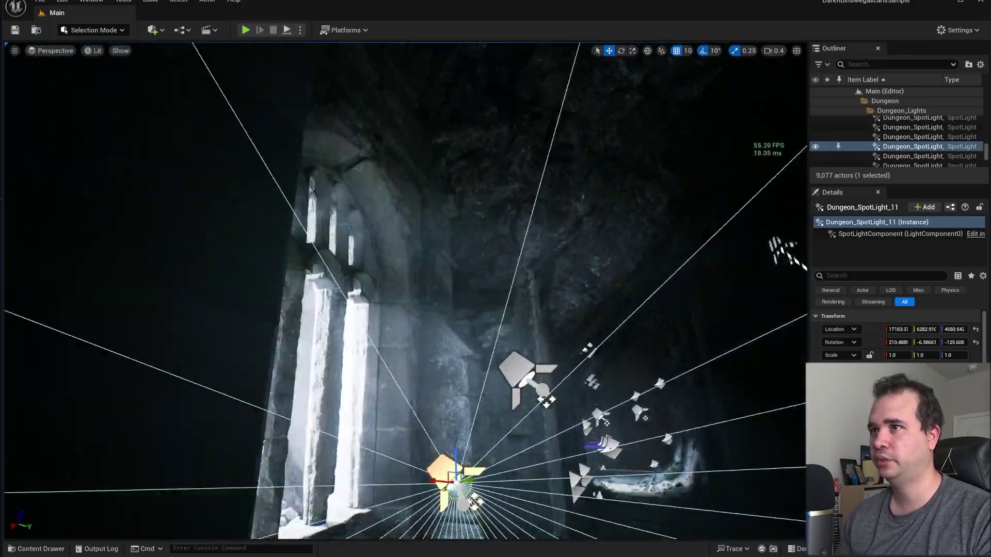
pyautogui.press('w')
pyautogui.moveTo(406, 290); pyautogui.dragTo(433, 278, button='right')
pyautogui.moveTo(387, 381); pyautogui.dragTo(382, 380, button='right')
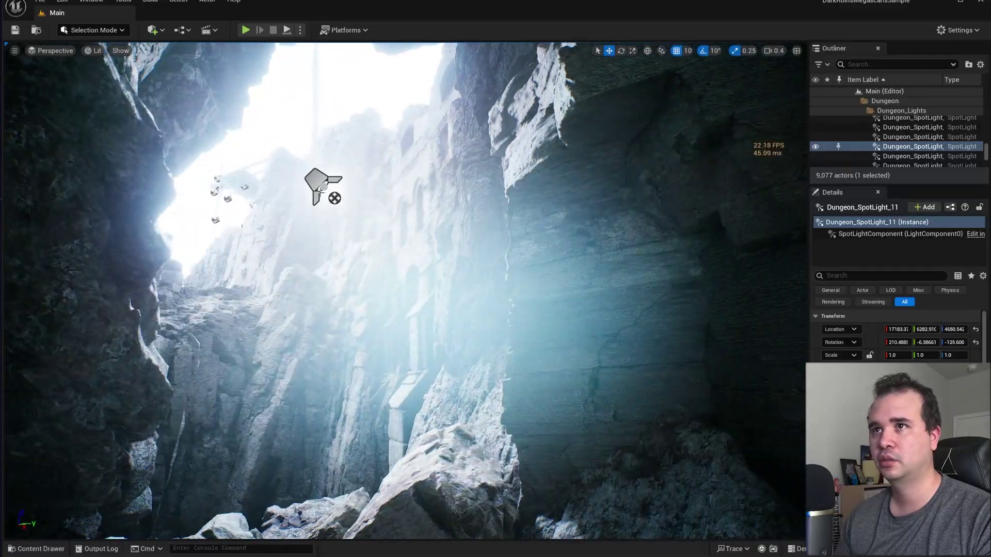
# - Return inside, select Dungeon_SpotLight_1, and examine how the lights shape the rubble-strewn corridor and arched window
pyautogui.press('w')
pyautogui.moveTo(315, 181); pyautogui.dragTo(480, 191, button='right')
pyautogui.moveTo(364, 383); pyautogui.dragTo(361, 380, button='right')
pyautogui.press('s')
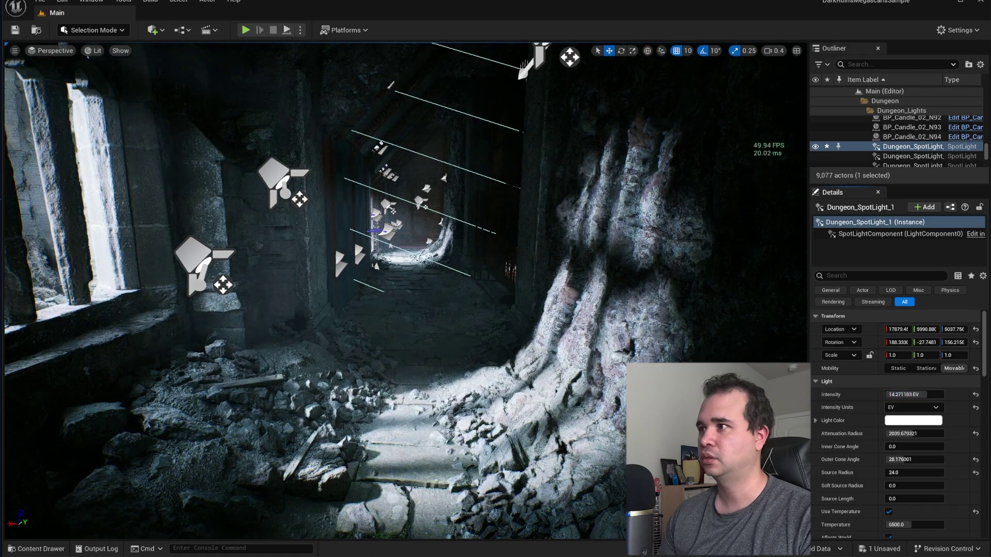
pyautogui.moveTo(495, 391); pyautogui.dragTo(510, 342, button='right')
pyautogui.press('w')
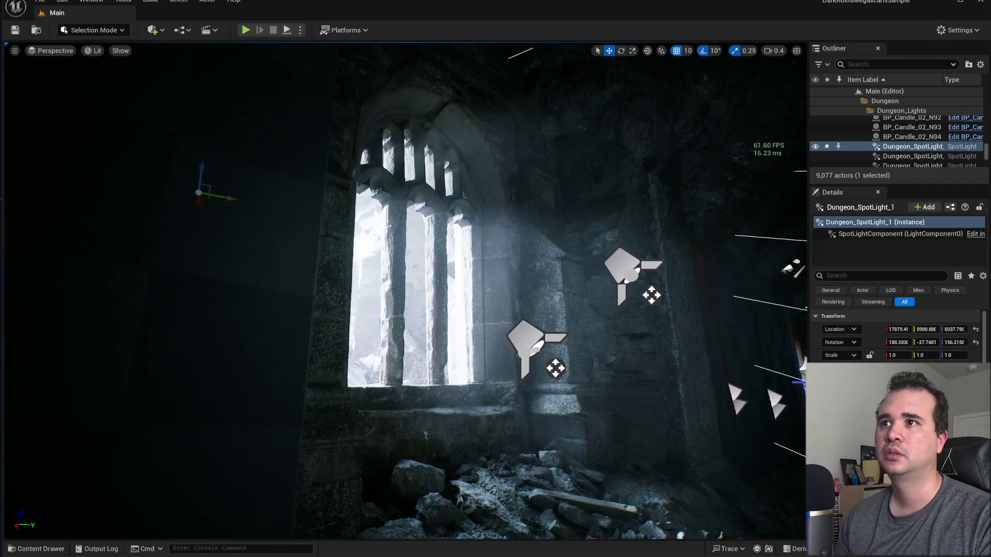
# - Hide the light icons and other editor overlays, and fly along the corridor to the iron-barred window
pyautogui.press('g')
pyautogui.moveTo(405, 290); pyautogui.dragTo(526, 310, button='right')
pyautogui.moveTo(408, 380); pyautogui.dragTo(356, 380, button='right')
pyautogui.moveTo(466, 297); pyautogui.dragTo(539, 314, button='right')
pyautogui.press('w')
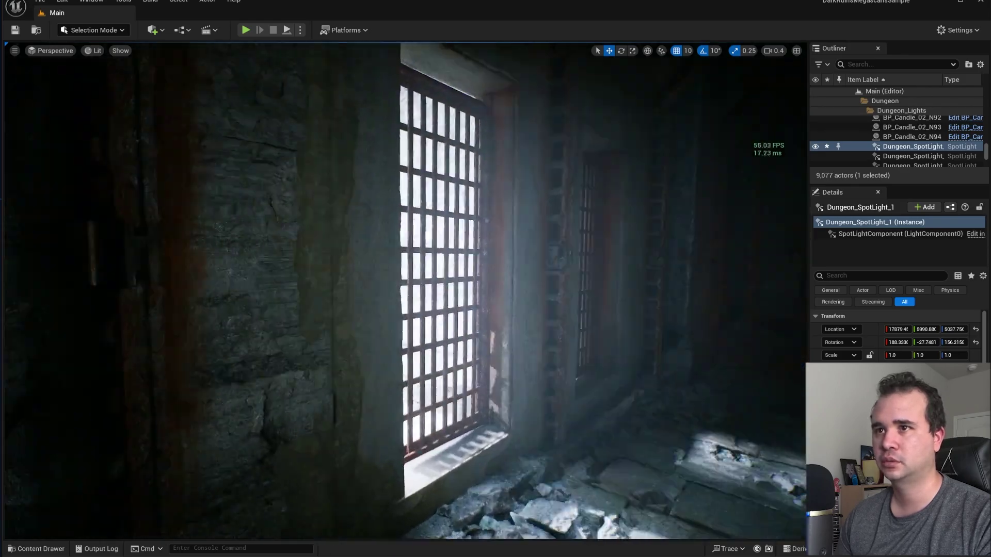
# - Fly past the barred windows into the dark candlelit corridor that leads to the green glow
pyautogui.press('w')
pyautogui.moveTo(405, 292); pyautogui.dragTo(289, 279, button='right')
pyautogui.press('w')
pyautogui.press('w')
pyautogui.press('s')
pyautogui.moveTo(351, 271); pyautogui.dragTo(330, 273, button='right')
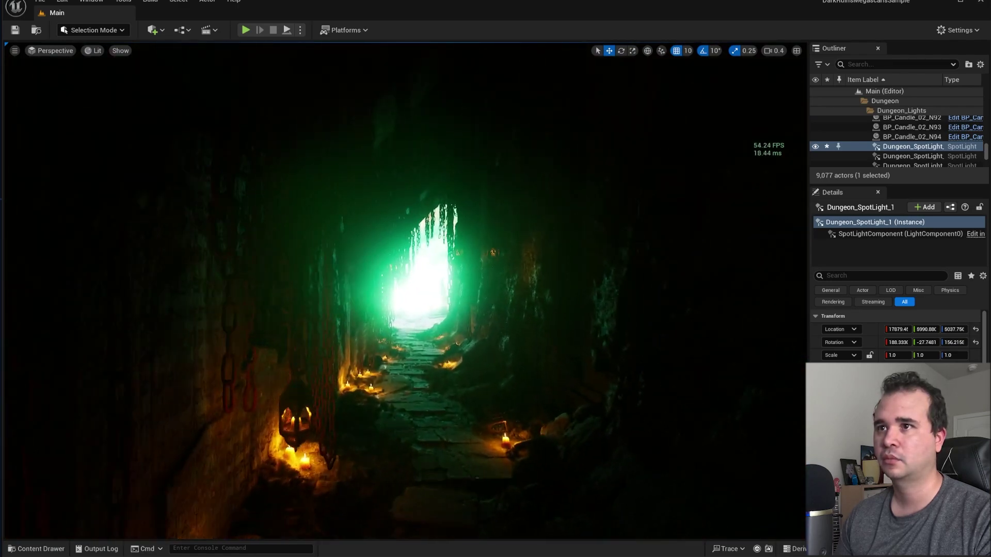
# - Fly down the chain-hung corridor along the stone path and into the green-lit chamber with the curved stairs
pyautogui.press('w')
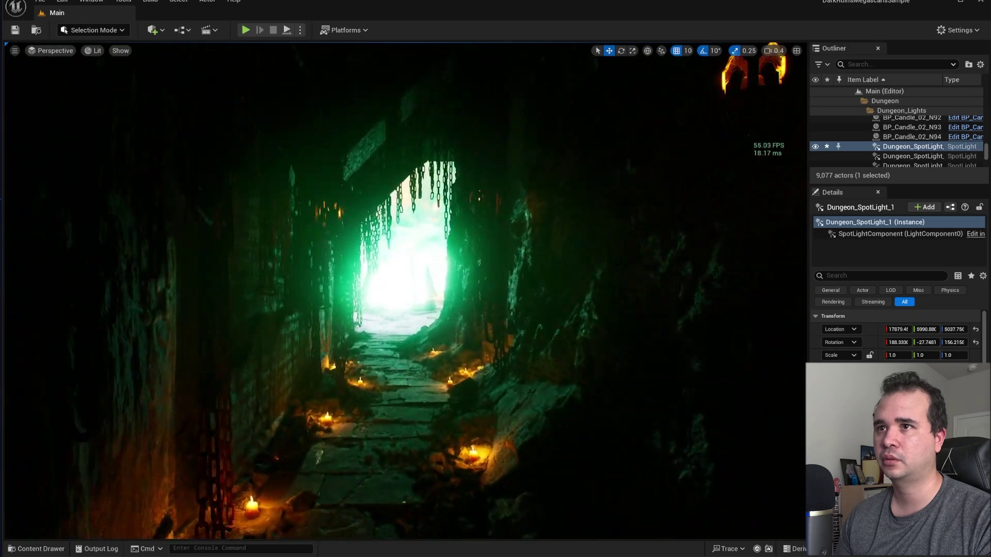
pyautogui.moveTo(405, 290); pyautogui.dragTo(423, 154, button='right')
pyautogui.press('s')
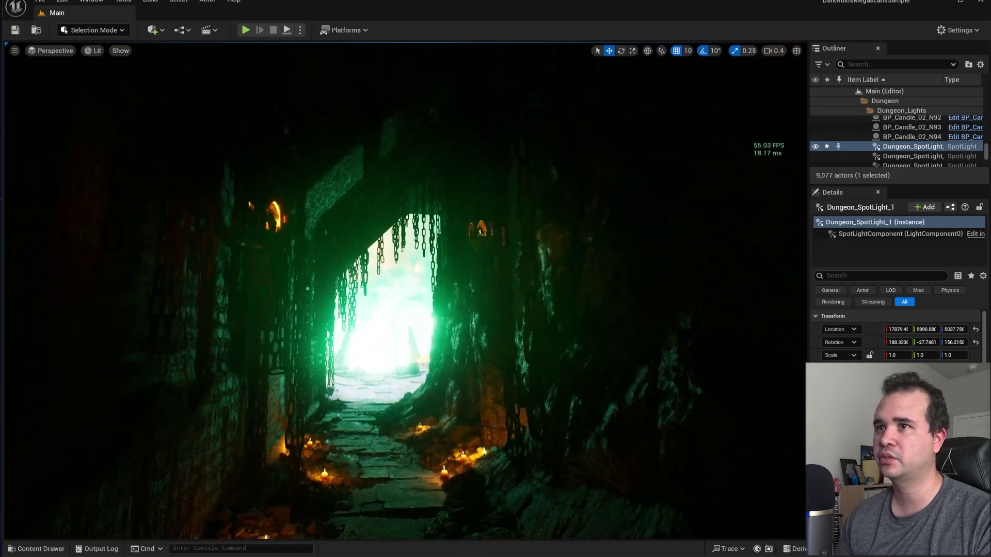
pyautogui.press('w')
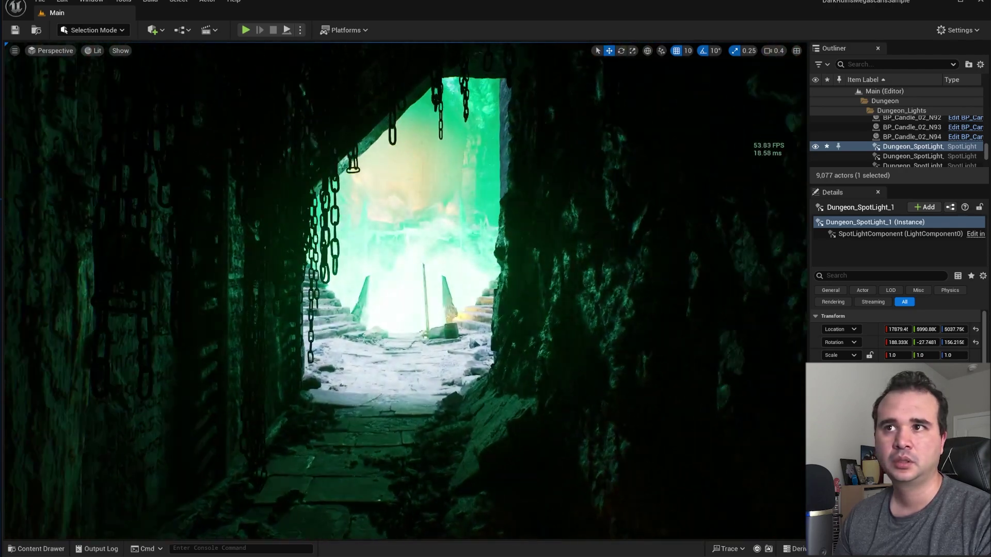
pyautogui.press('w')
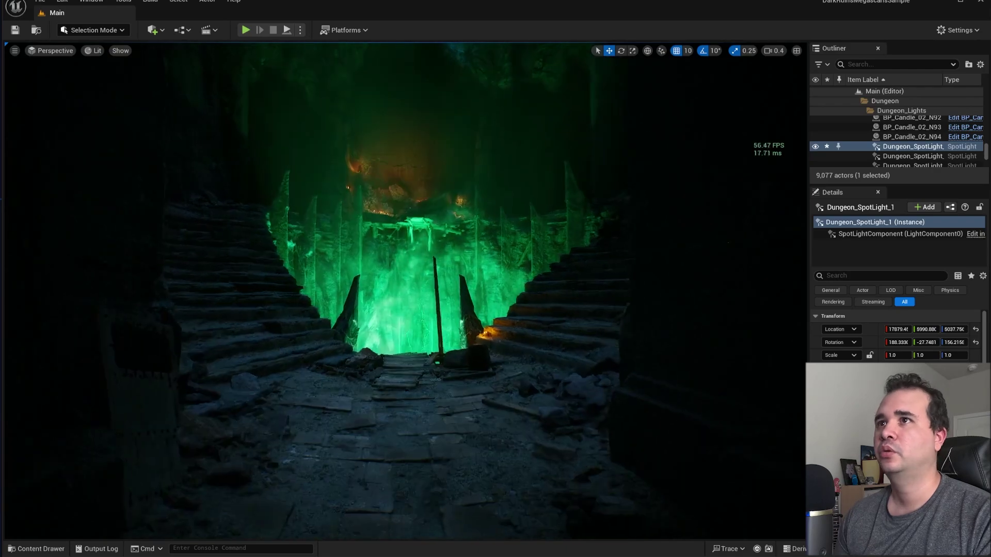
# - Fly onto the broken plank walkway and examine the glowing green pit with its fog and cracked walls
pyautogui.moveTo(546, 340); pyautogui.dragTo(591, 399, button='right')
pyautogui.press('w')
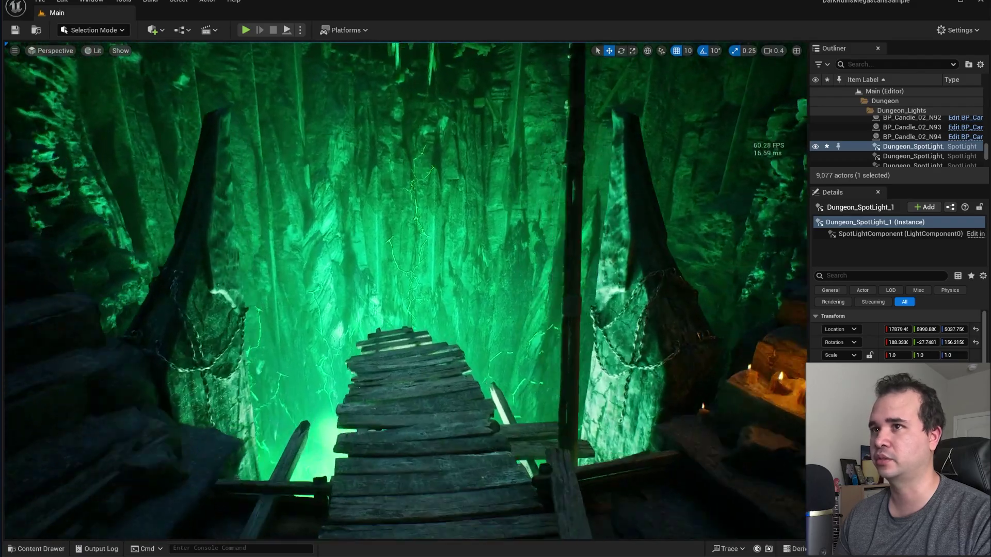
pyautogui.press('w')
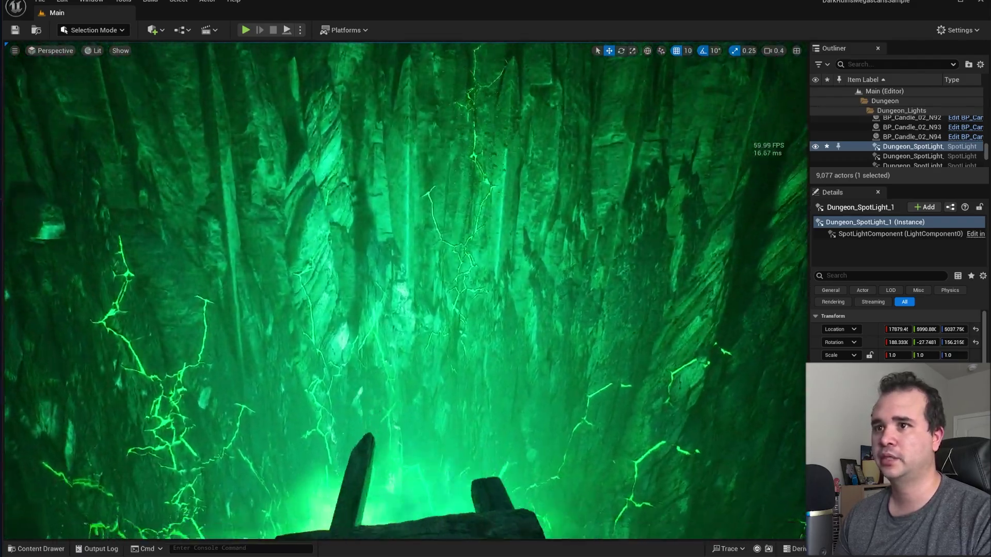
pyautogui.press('s')
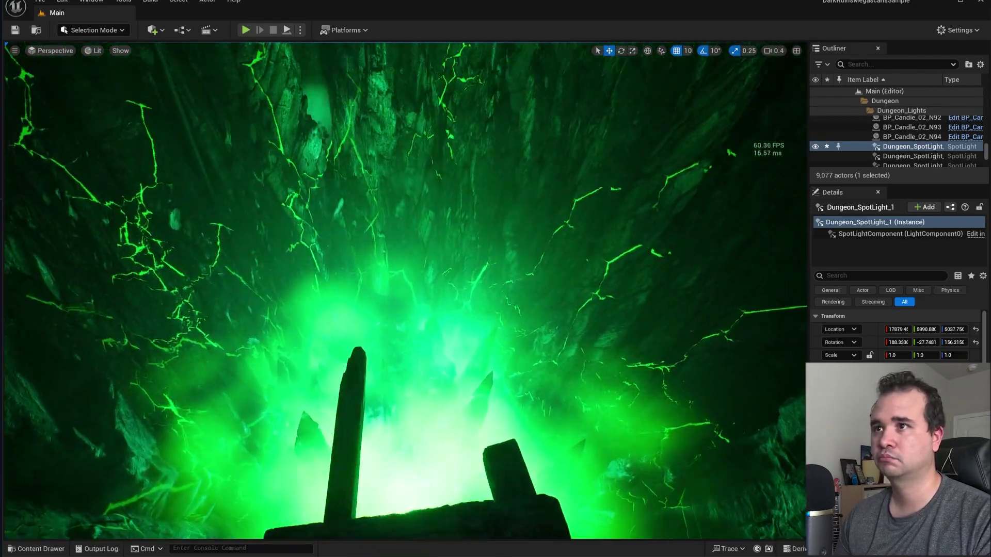
pyautogui.press('w')
pyautogui.moveTo(405, 290); pyautogui.dragTo(406, 188, button='right')
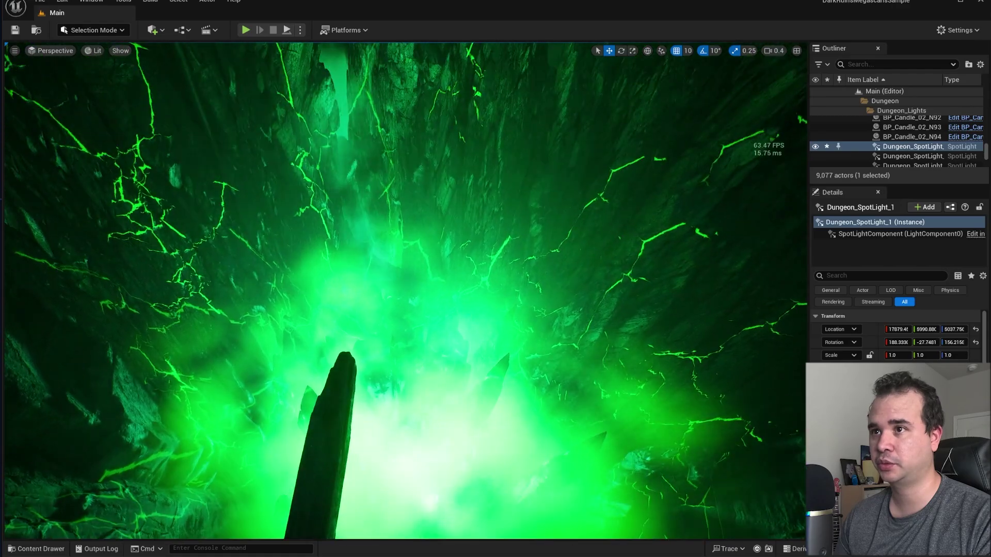
# - Turn back from the pit and look across to the red-lit carved wall and candle-covered rocks
pyautogui.moveTo(405, 291); pyautogui.dragTo(225, 48, button='right')
pyautogui.press('w')
pyautogui.press('s')
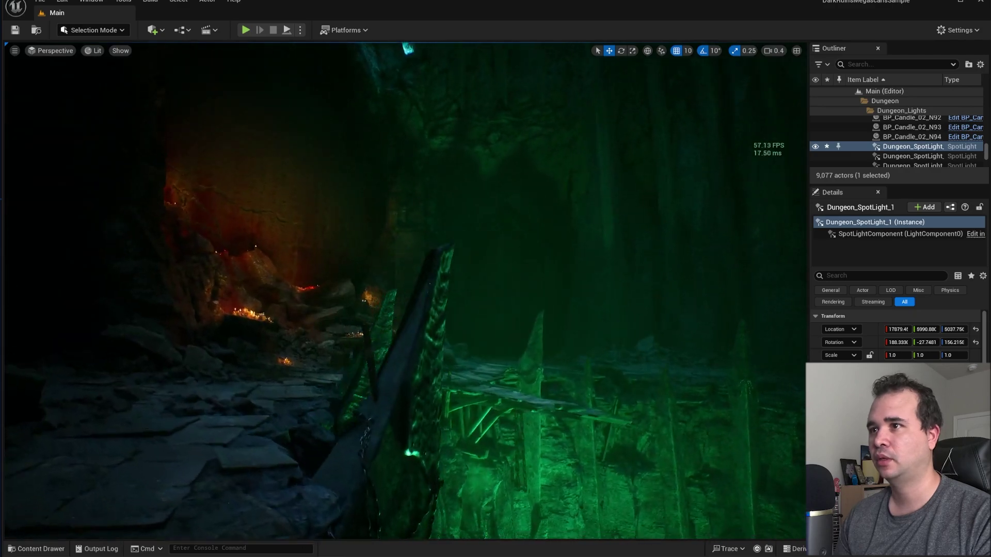
pyautogui.moveTo(649, 341); pyautogui.dragTo(283, 109, button='right')
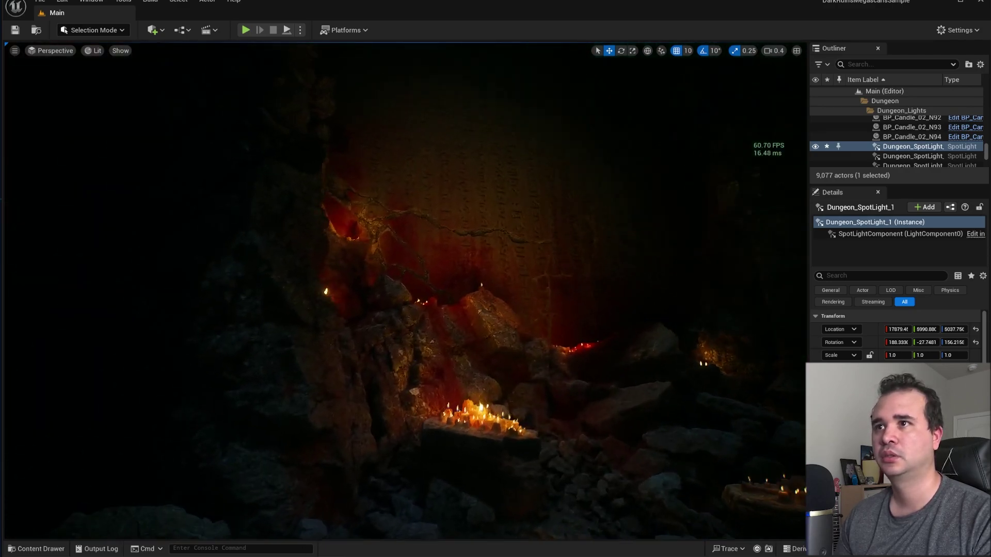
# - Fly to the candle-covered stone slab, identify the skull mesh by selecting it, and examine the bones around it
pyautogui.moveTo(405, 290); pyautogui.dragTo(771, 332, button='right')
pyautogui.press('w')
pyautogui.moveTo(692, 362)
pyautogui.mouseDown(button='right')
pyautogui.moveTo(691, 348)
pyautogui.moveTo(671, 356)
pyautogui.moveTo(583, 343)
pyautogui.moveTo(588, 361)
pyautogui.moveTo(705, 335)
pyautogui.moveTo(702, 377)
pyautogui.moveTo(694, 369)
pyautogui.mouseUp(button='right')
pyautogui.press('w')
pyautogui.press('s')
pyautogui.press('w')
pyautogui.moveTo(545, 374); pyautogui.dragTo(573, 336, button='right')
pyautogui.click(573, 335)
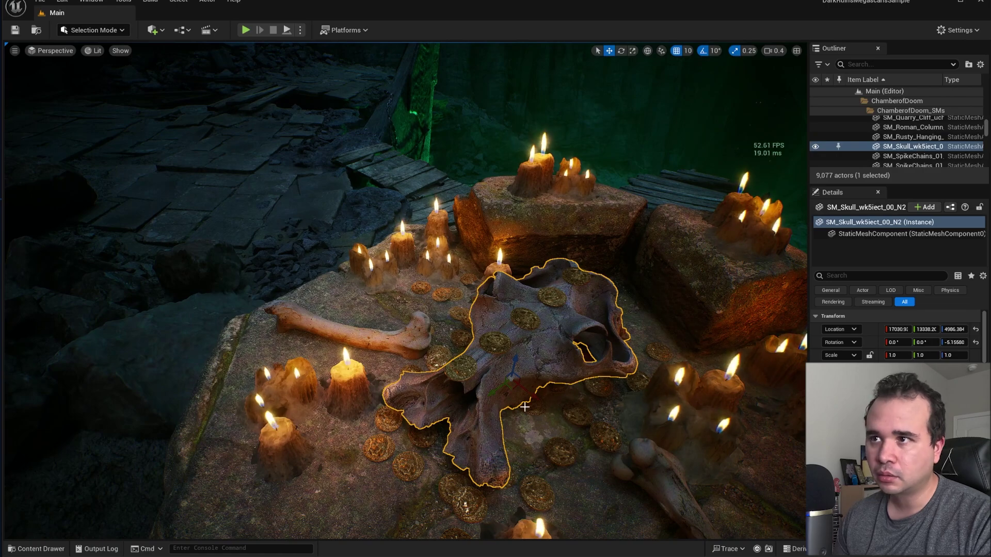
pyautogui.moveTo(520, 416); pyautogui.dragTo(444, 500, button='right')
pyautogui.press('d')
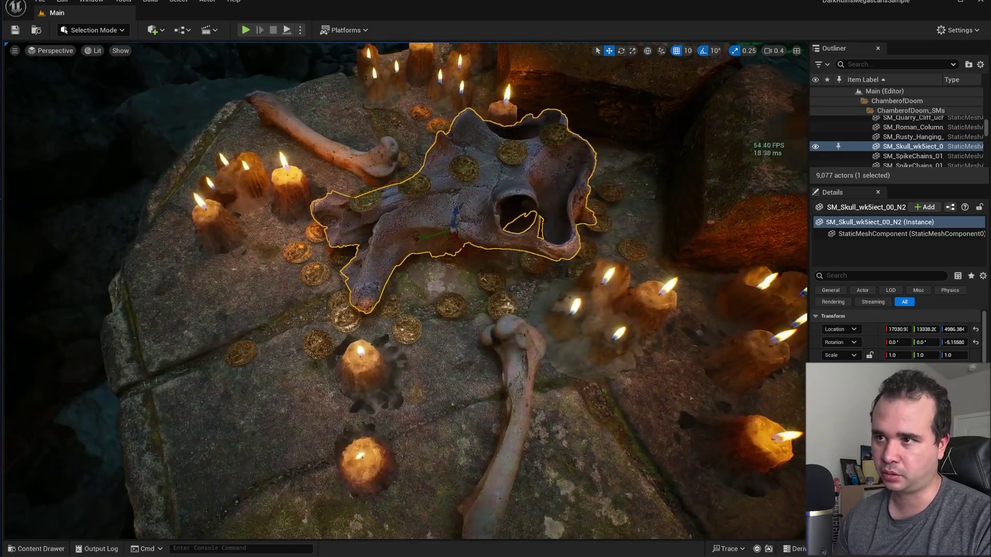
# - Identify the Roman coin pile beside the skull by selecting it, and focus the view on the coins
pyautogui.click(414, 338)
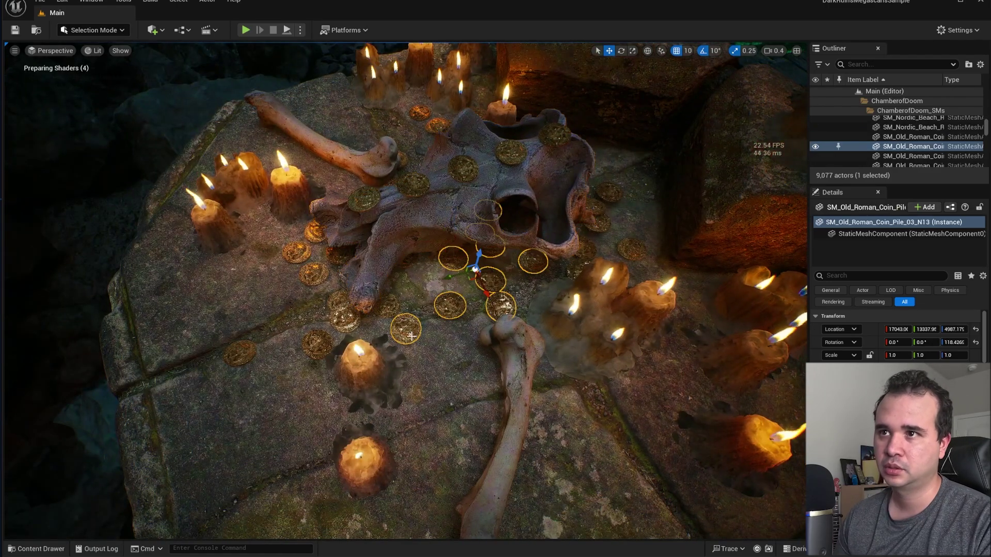
pyautogui.press('f')
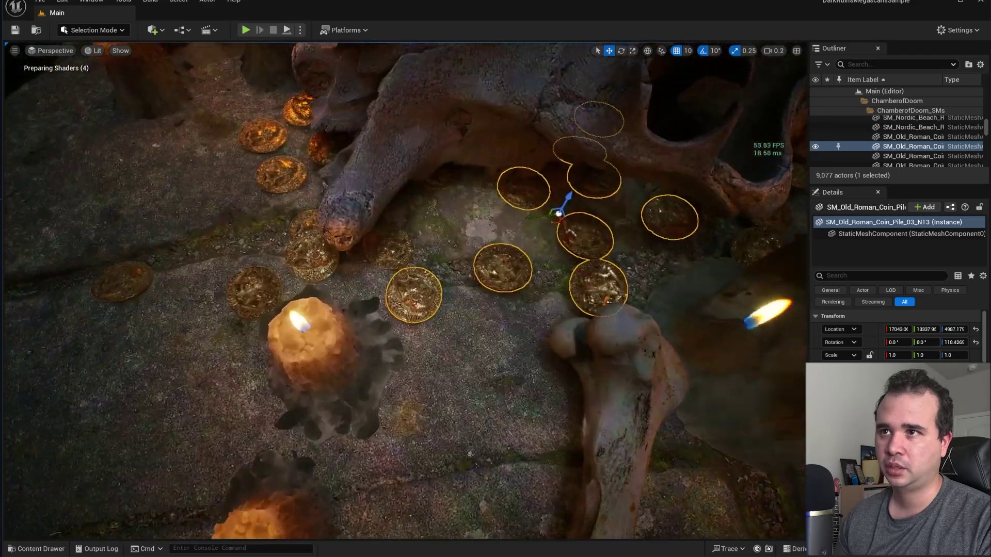
pyautogui.press('w')
pyautogui.moveTo(414, 338); pyautogui.dragTo(371, 202, button='right')
pyautogui.press('s')
# - Back away from the slab and identify the mesh forming the huge carved wall by selecting it
pyautogui.press('s')
pyautogui.moveTo(467, 285); pyautogui.dragTo(216, 194, button='right')
pyautogui.press('s')
pyautogui.moveTo(498, 314); pyautogui.dragTo(503, 289, button='right')
pyautogui.click(495, 312)
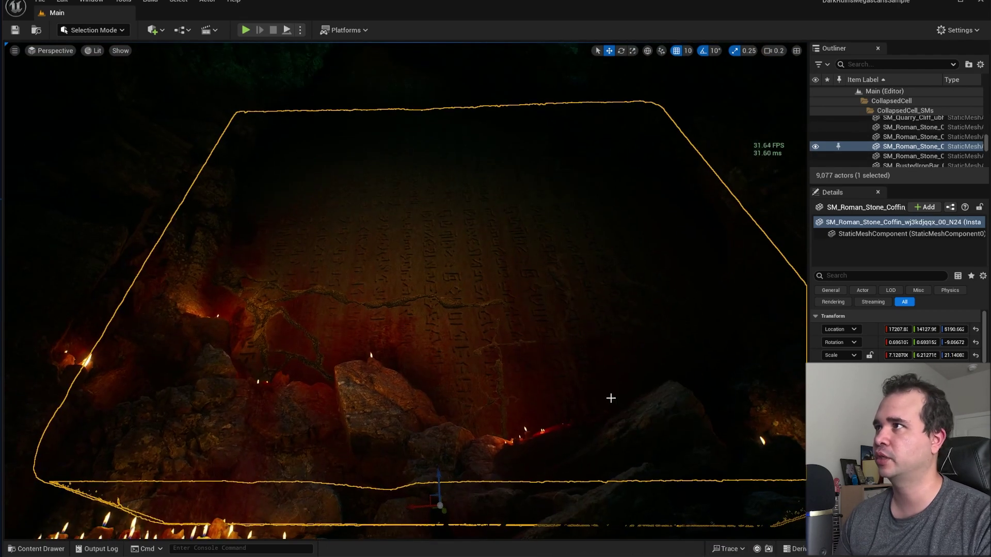
pyautogui.moveTo(415, 373); pyautogui.dragTo(464, 444, button='right')
pyautogui.scroll(-3, 451, 396)
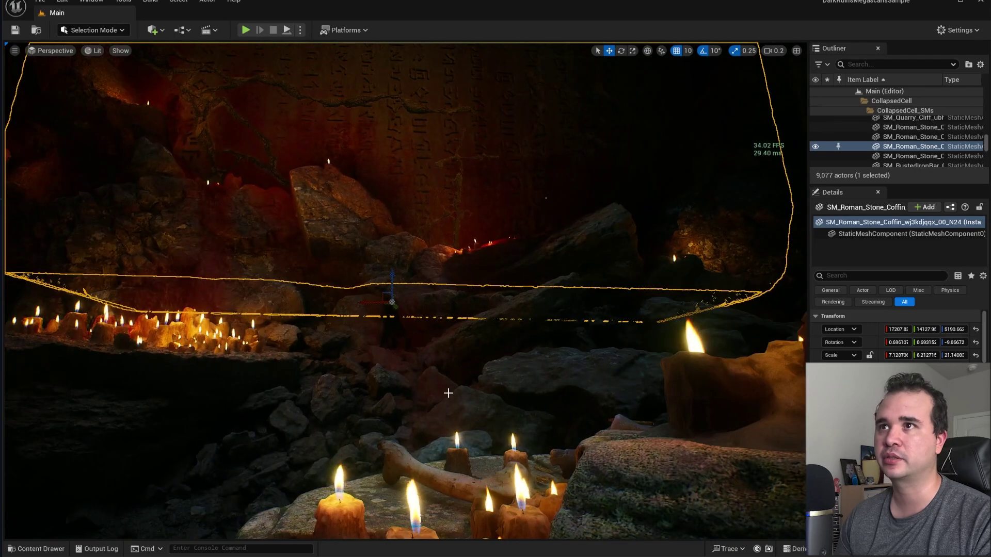
# - Select the limestone rubble below the carved wall, and fly faster through the dark candlelit passages to the light-shafted chasm
pyautogui.click(441, 379)
pyautogui.moveTo(471, 357); pyautogui.dragTo(471, 357, button='right')
pyautogui.scroll(5, 471, 357)
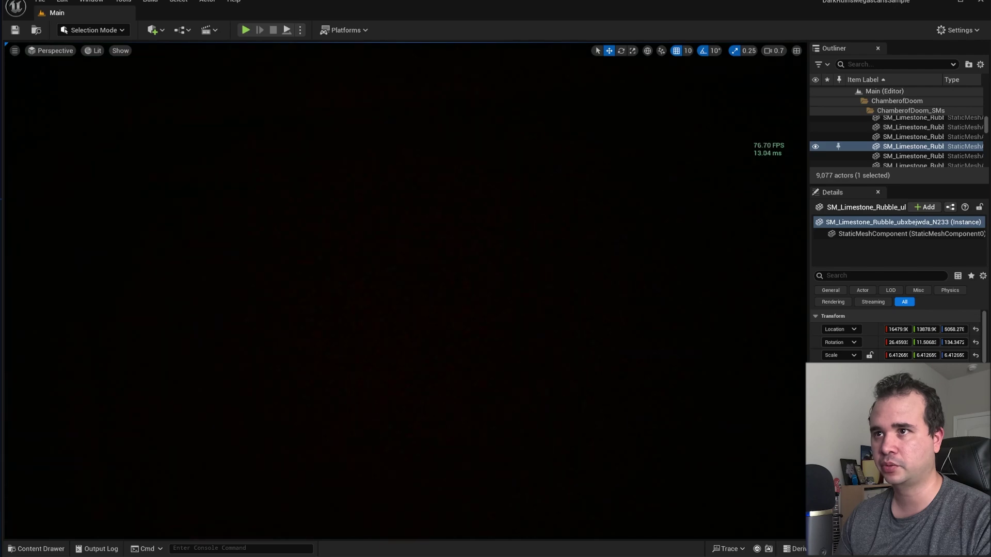
pyautogui.moveTo(471, 357); pyautogui.dragTo(471, 357, button='right')
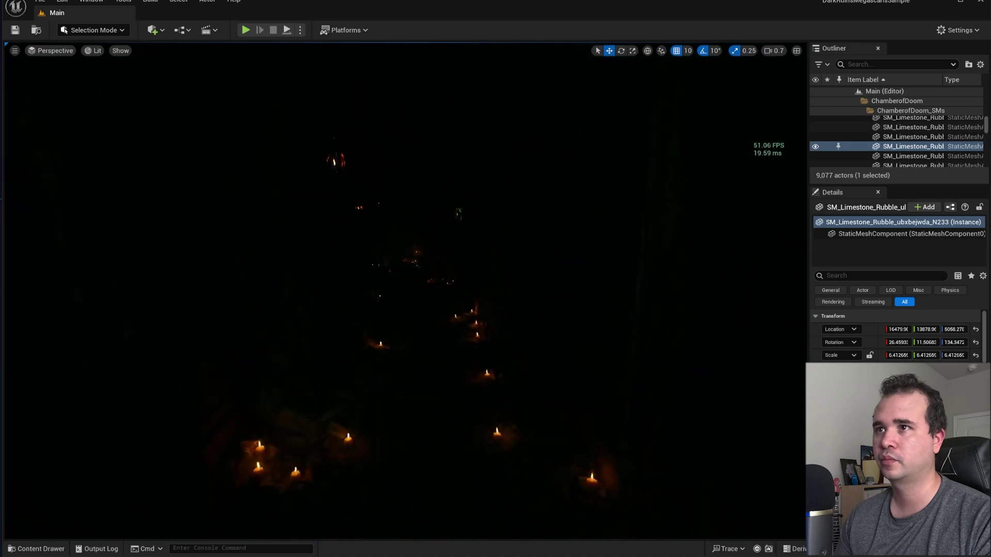
pyautogui.moveTo(471, 357); pyautogui.dragTo(471, 357, button='right')
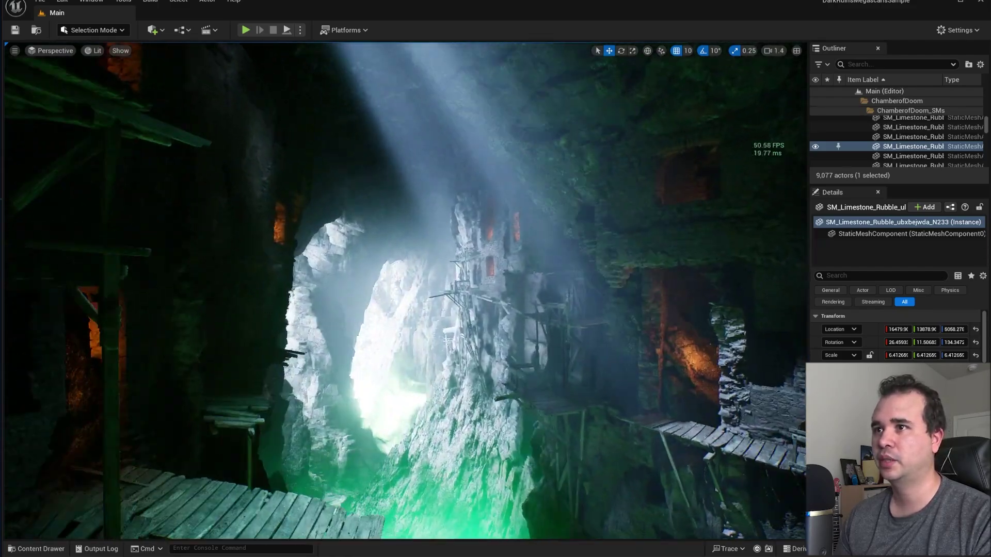
# - Fly out past the cliffs to view the foggy coastline and towers, and return into the deep chasm
pyautogui.press('w')
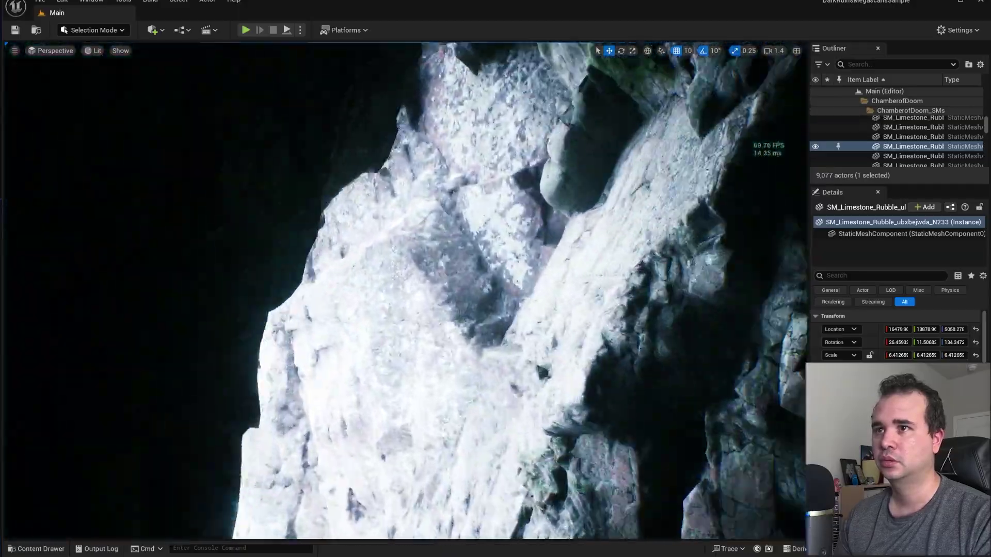
pyautogui.moveTo(406, 290); pyautogui.dragTo(406, 290, button='right')
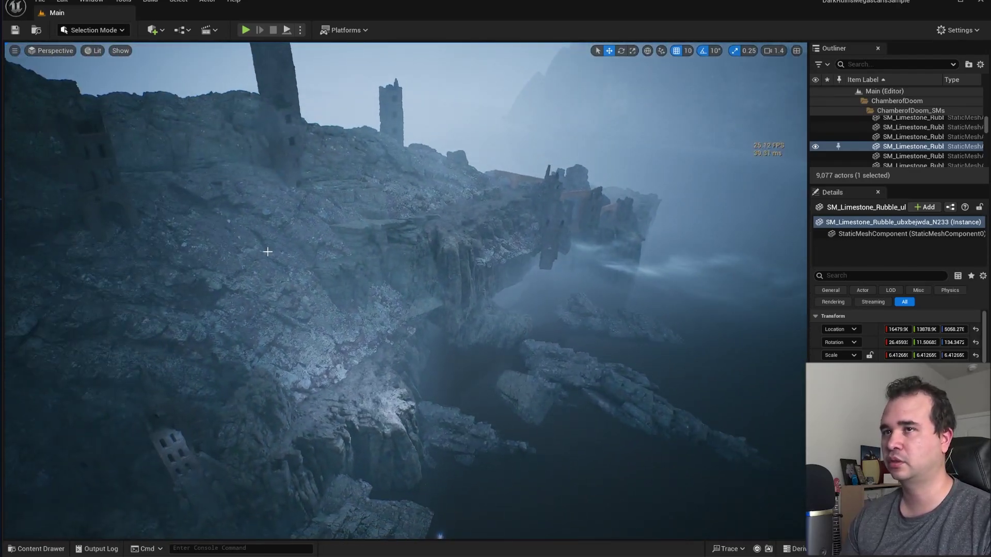
pyautogui.moveTo(267, 252); pyautogui.dragTo(268, 252, button='right')
pyautogui.moveTo(394, 82); pyautogui.dragTo(394, 82, button='right')
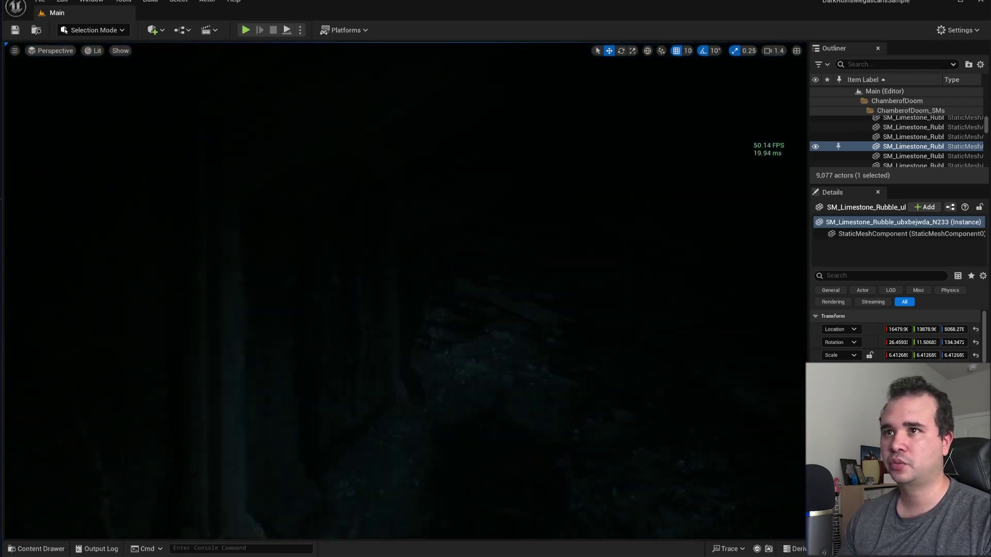
pyautogui.moveTo(394, 82); pyautogui.dragTo(395, 82, button='right')
pyautogui.moveTo(431, 151); pyautogui.dragTo(432, 150, button='right')
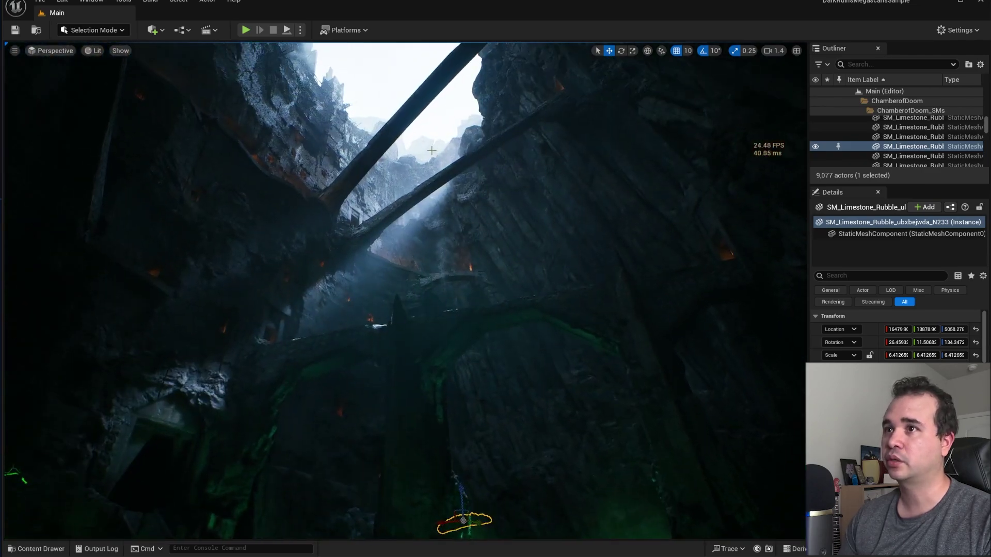
# - Identify the fog card covering the chasm by selecting it, clear the selection, and fly on toward the stone arches
pyautogui.click(429, 342)
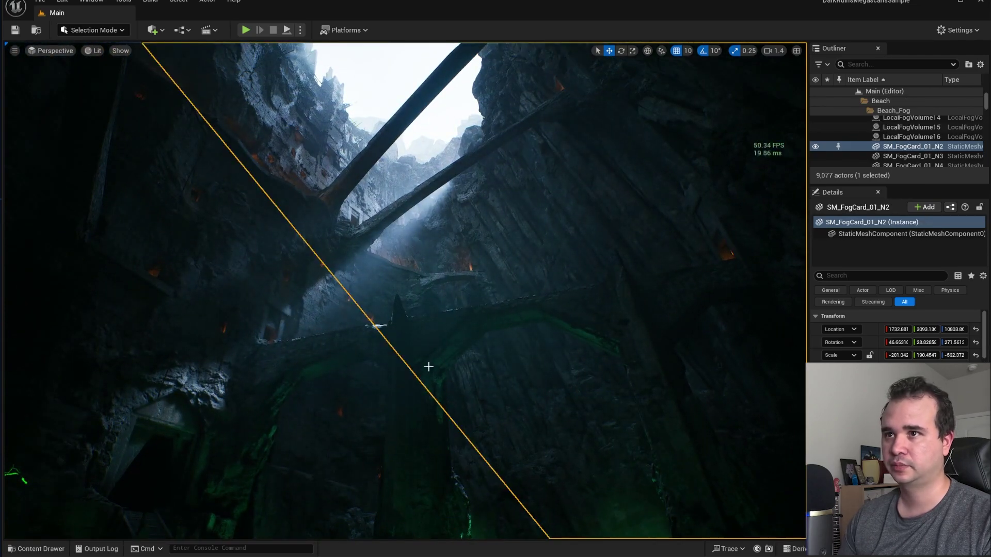
pyautogui.press('Escape')
pyautogui.moveTo(428, 366); pyautogui.dragTo(429, 366, button='right')
pyautogui.press('w')
# - Identify the stair arch mesh bridging the chasm by selecting it, and examine the arched bridges above the green glow
pyautogui.click(198, 436)
pyautogui.moveTo(198, 436); pyautogui.dragTo(198, 436, button='right')
pyautogui.scroll(-1, 198, 436)
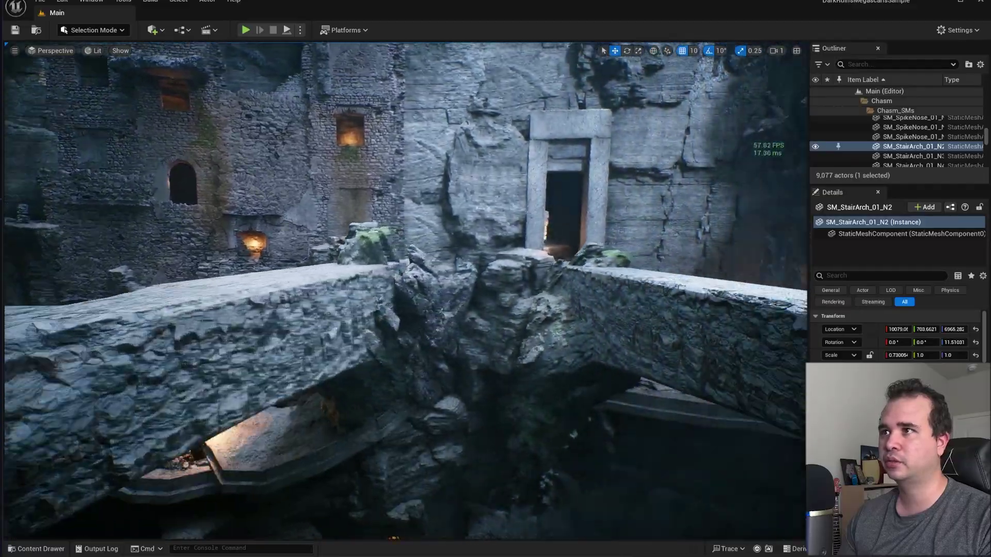
pyautogui.press('w')
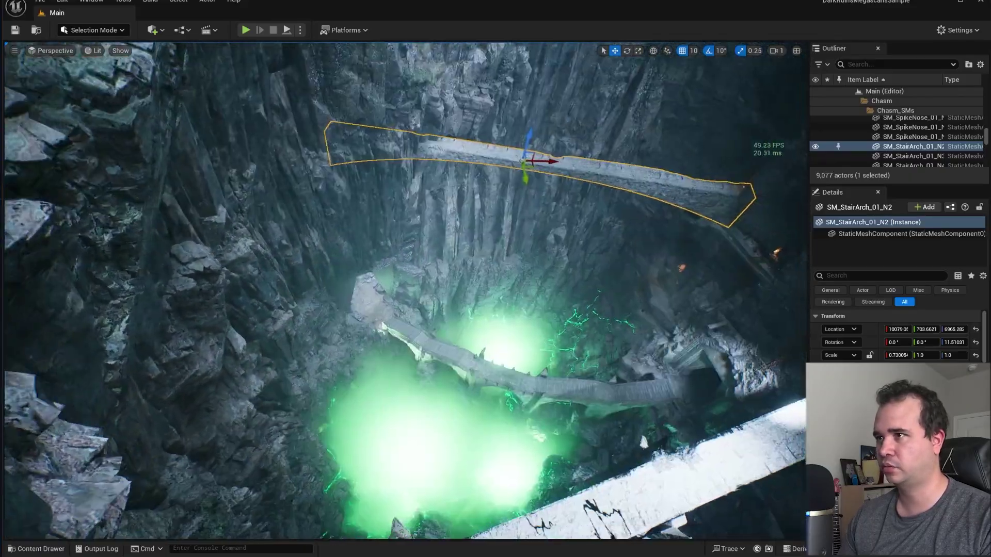
# - Fly through the sloped doorway into the rubble-filled cave, clear the selection, and look back at the green-lit entrance
pyautogui.moveTo(404, 290); pyautogui.dragTo(645, 282, button='right')
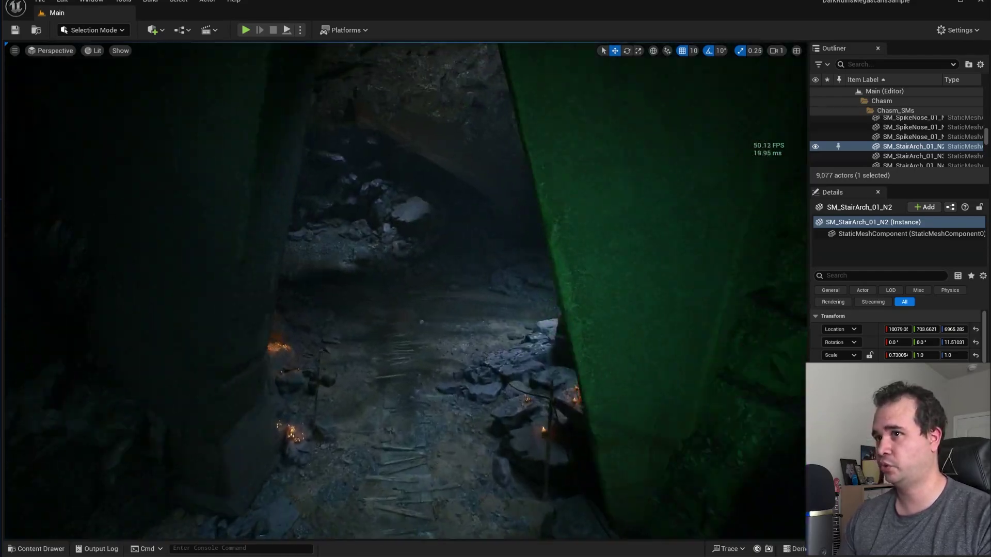
pyautogui.press('w')
pyautogui.moveTo(516, 330); pyautogui.dragTo(794, 330, button='right')
pyautogui.moveTo(521, 295); pyautogui.dragTo(521, 243, button='right')
pyautogui.press('Escape')
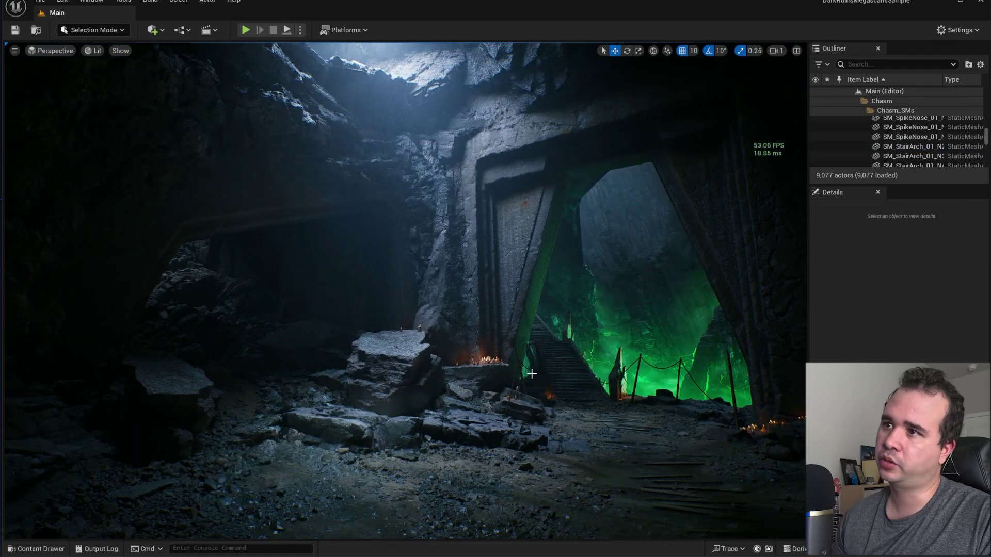
pyautogui.moveTo(521, 243); pyautogui.dragTo(563, 243, button='right')
pyautogui.moveTo(453, 341)
pyautogui.mouseDown(button='right')
pyautogui.moveTo(402, 341)
pyautogui.moveTo(362, 315)
pyautogui.moveTo(453, 341)
pyautogui.mouseUp(button='right')
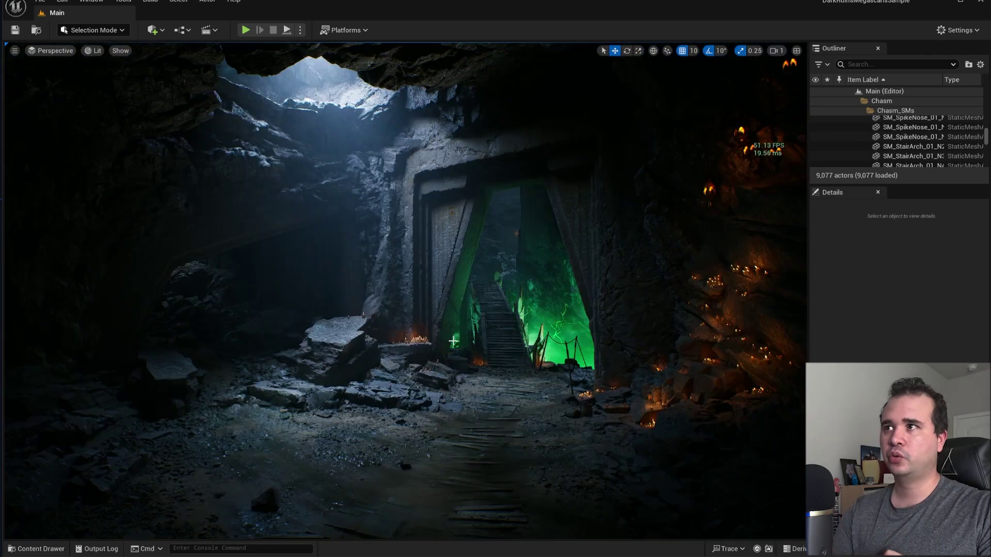